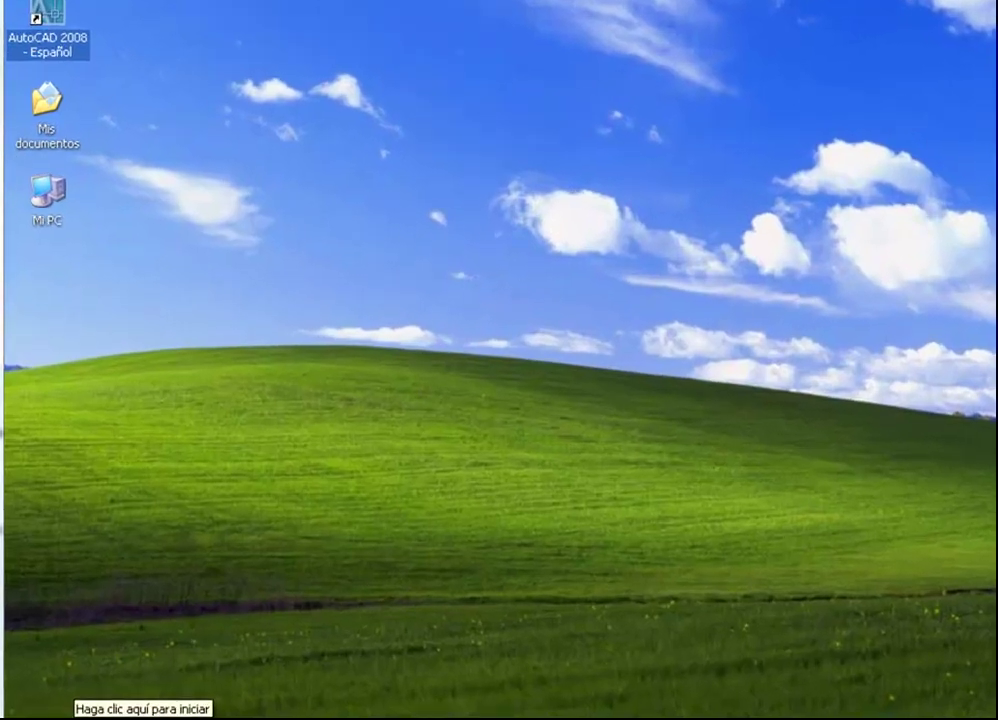
- Open and close the Start menu, then select the AutoCAD 2008 - Español desktop shortcut
left_click(40, 716)
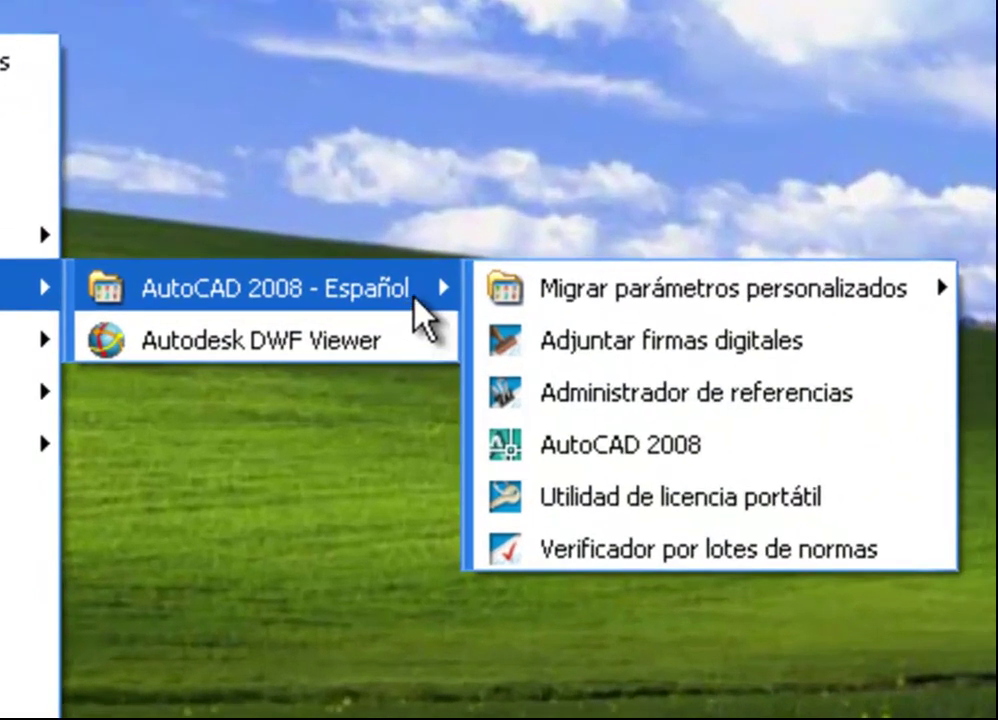
mouse_move(57, 428)
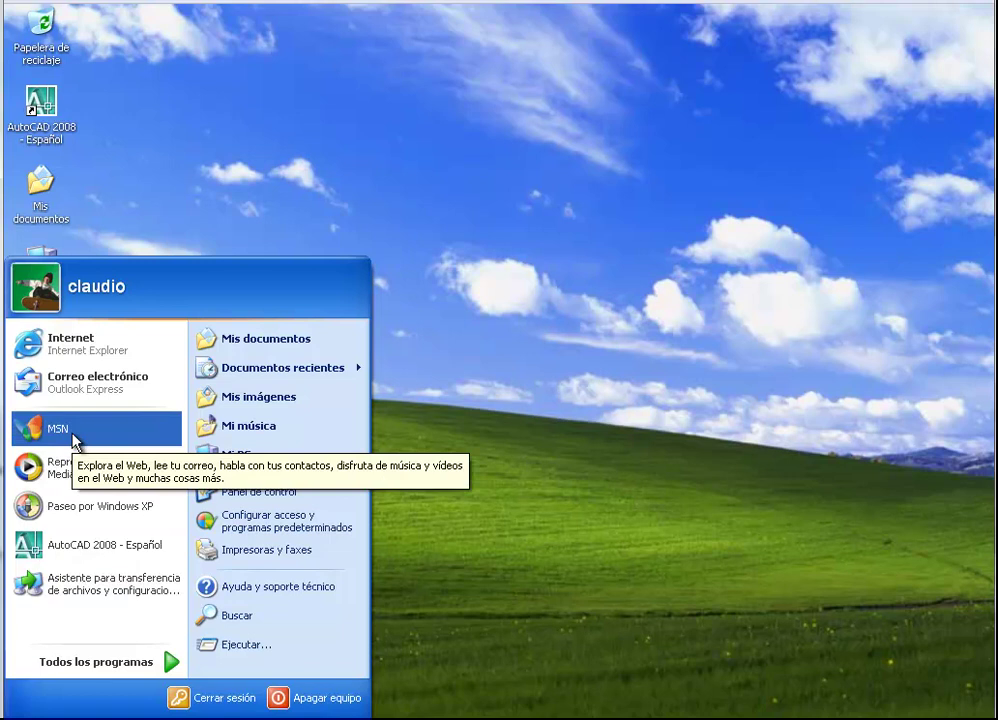
left_click(238, 143)
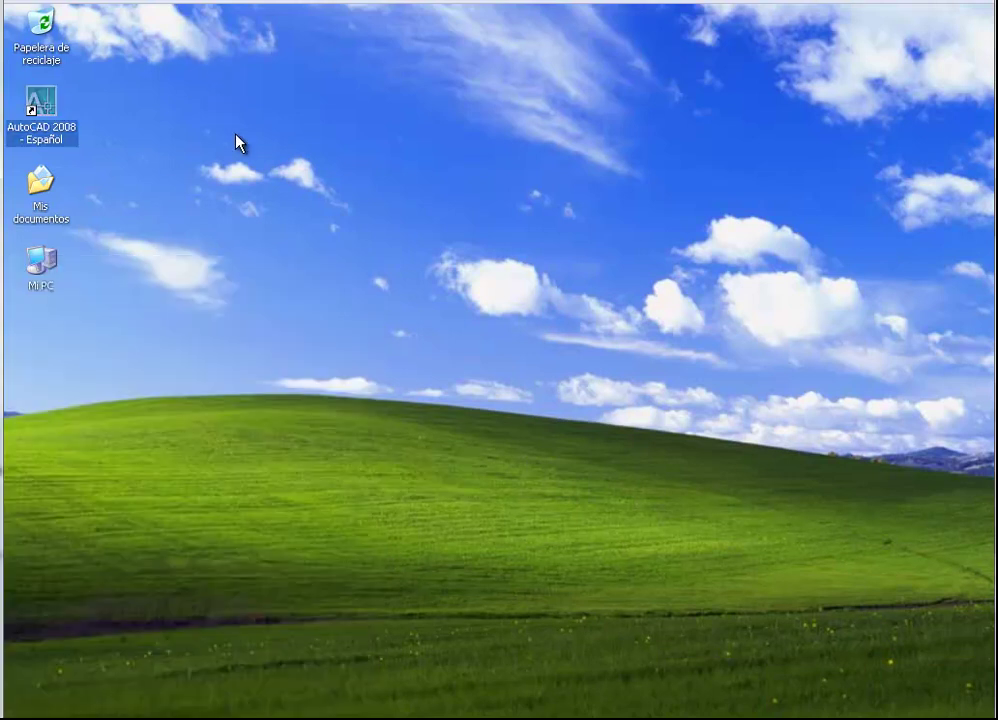
left_click(34, 131)
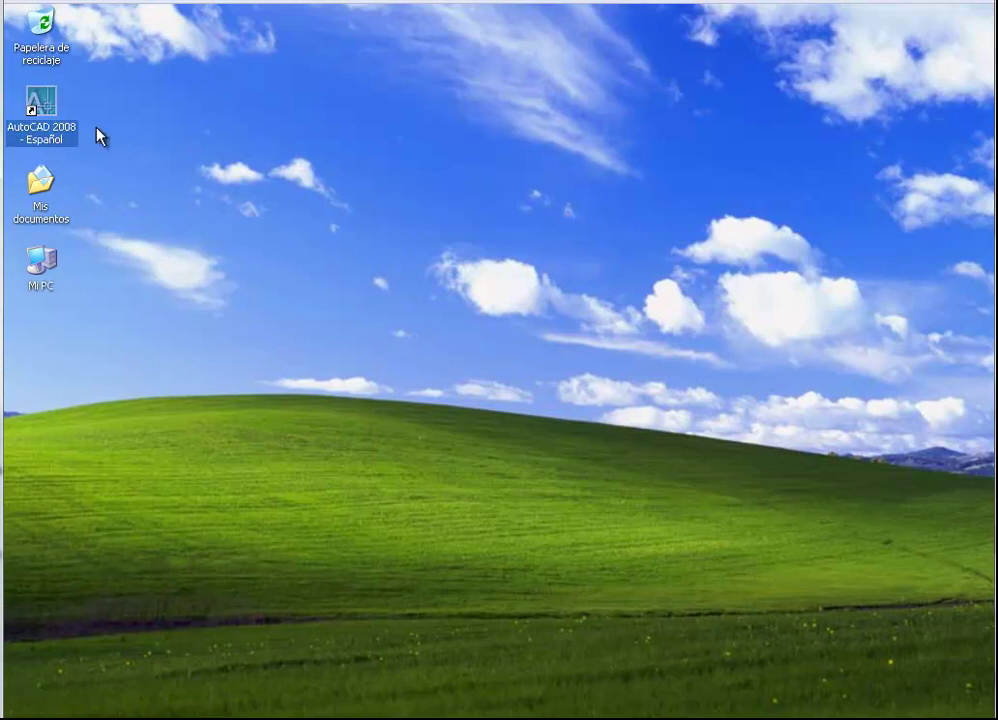
- Launch AutoCAD 2008 - Español, loading a blank Dibujo1.dwg drawing
double_click(46, 113)
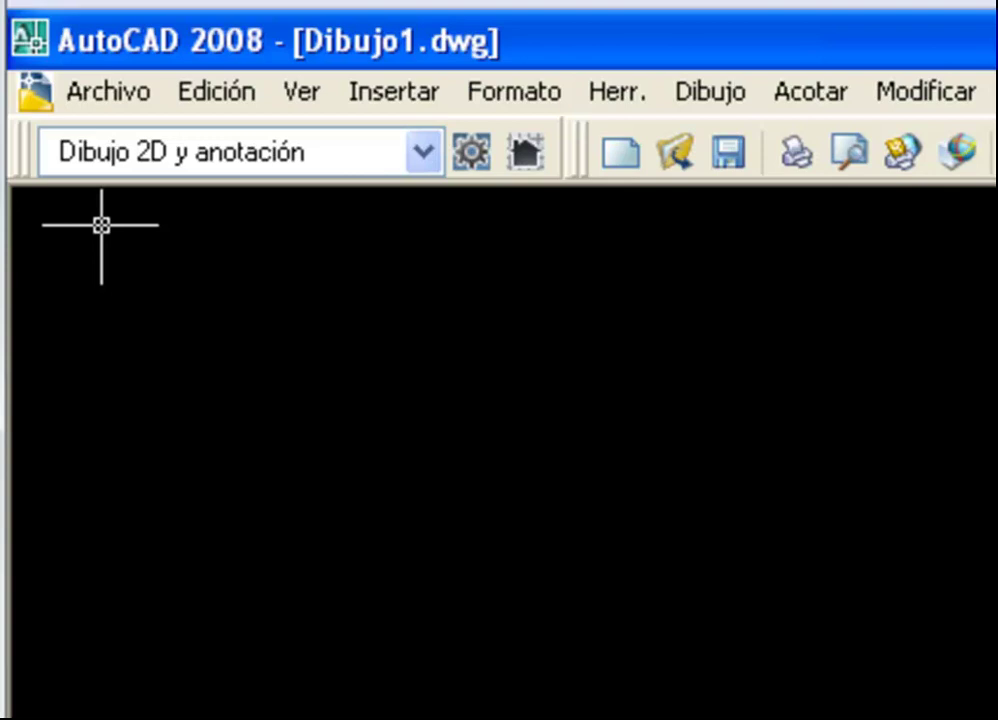
left_click(424, 160)
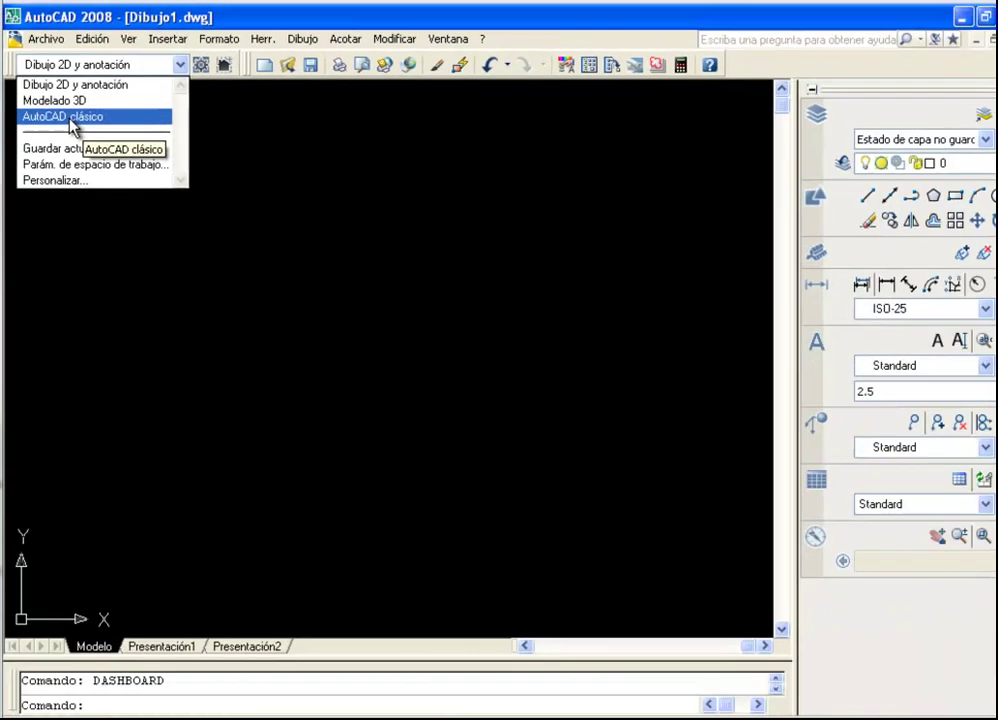
left_click(155, 283)
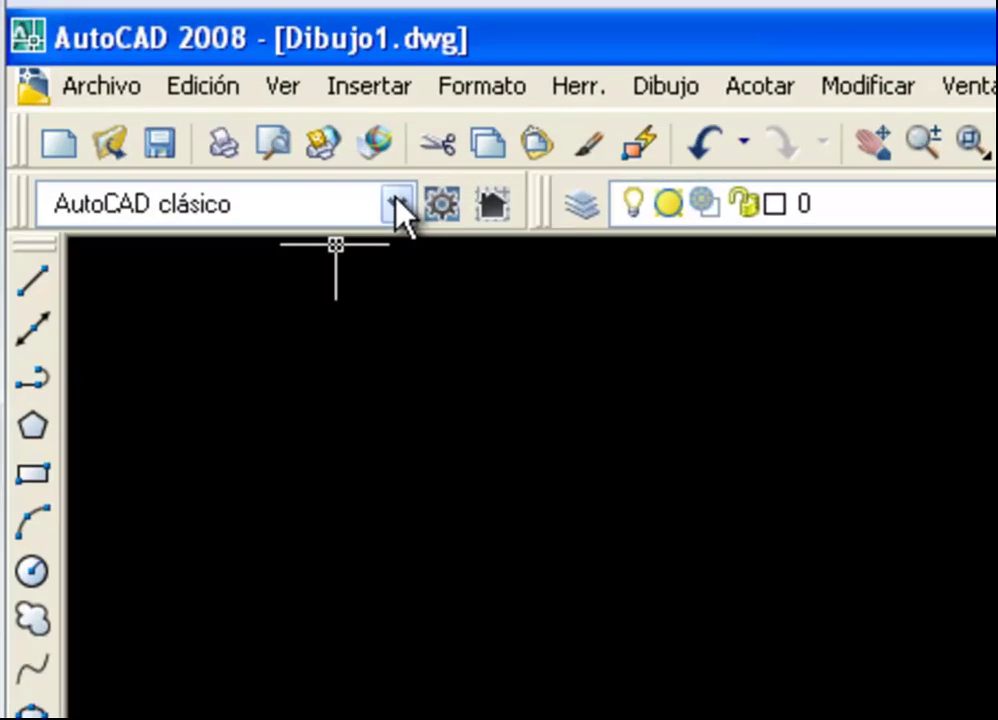
left_click(174, 90)
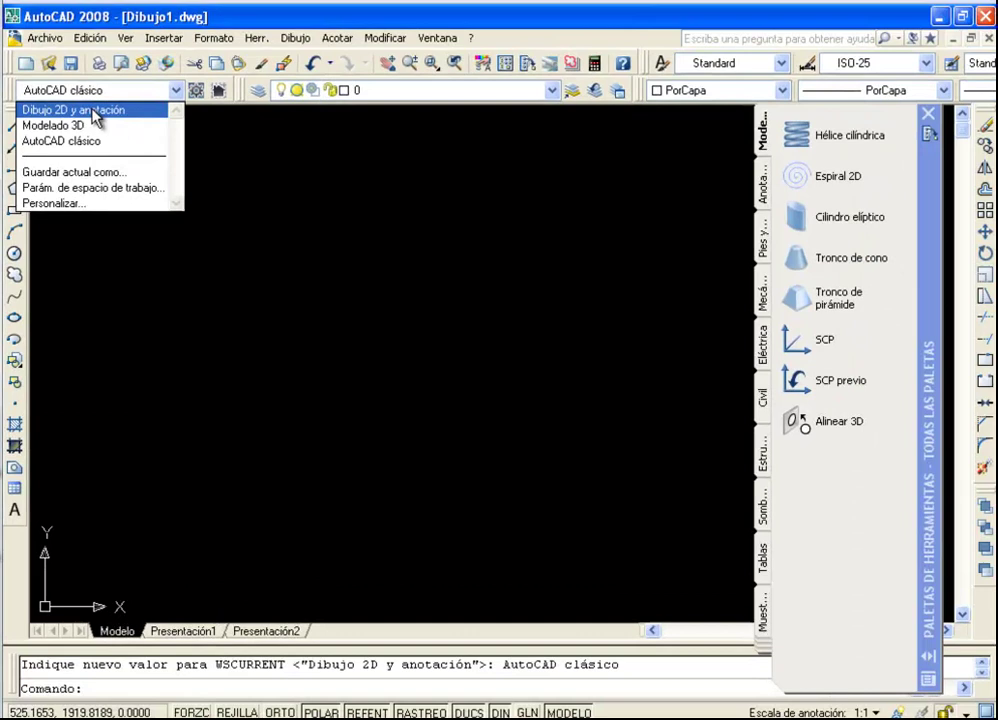
left_click(195, 232)
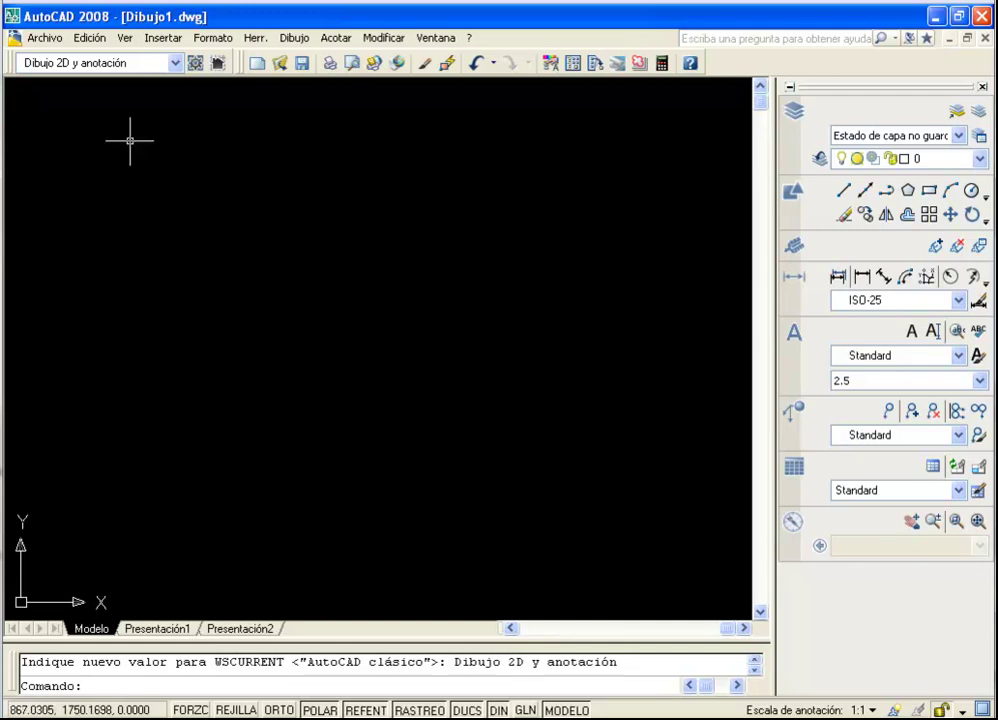
left_click(44, 47)
left_click(44, 47)
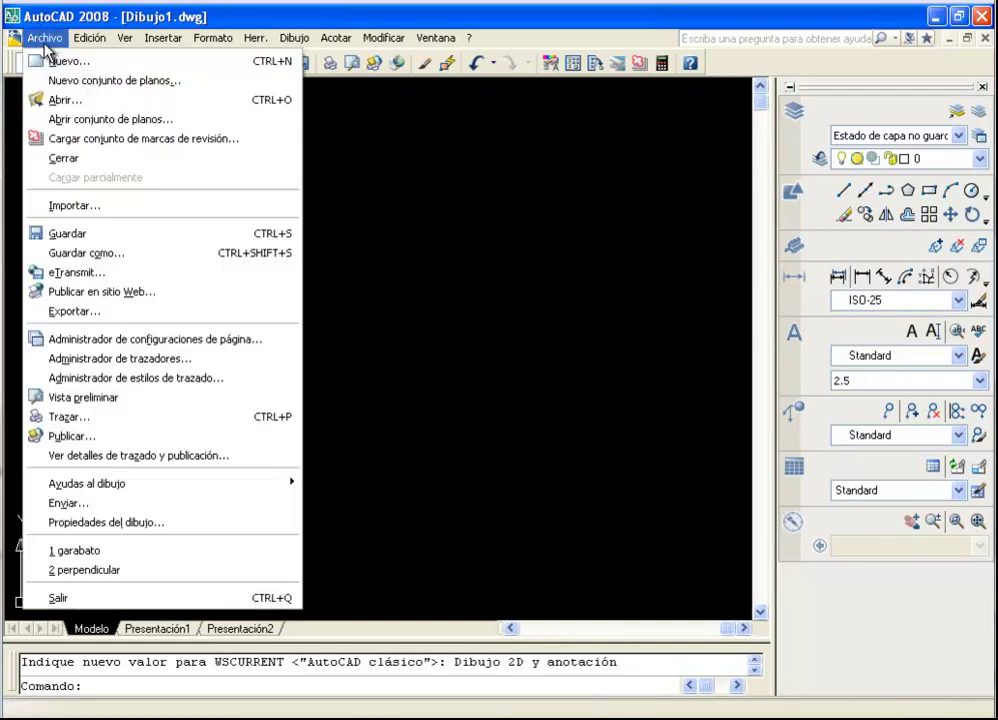
left_click(84, 45)
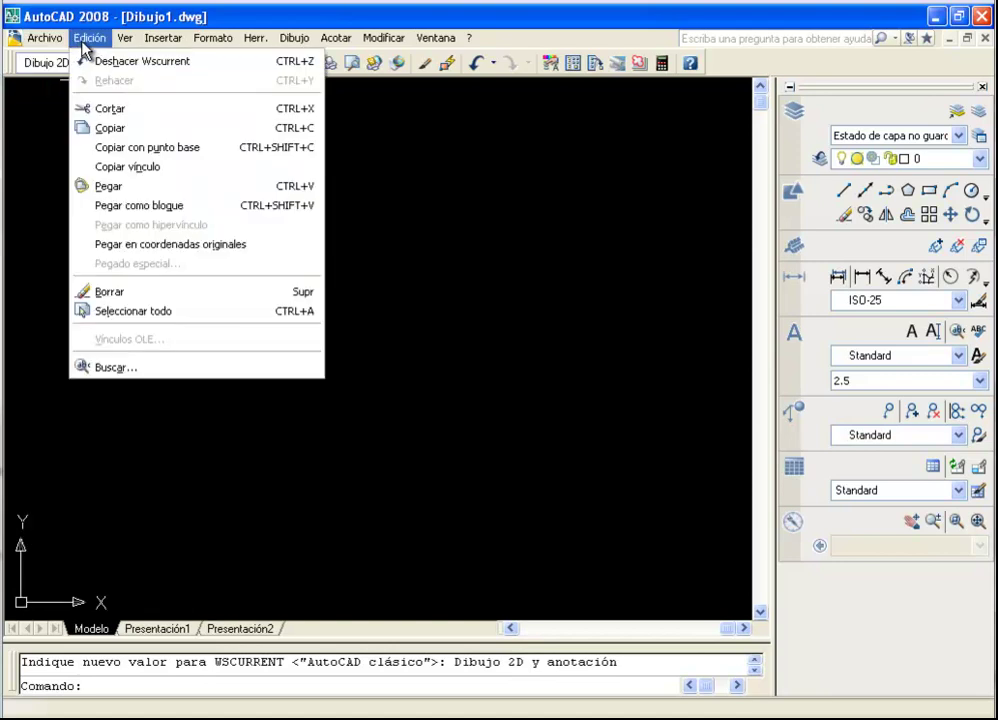
left_click(551, 18)
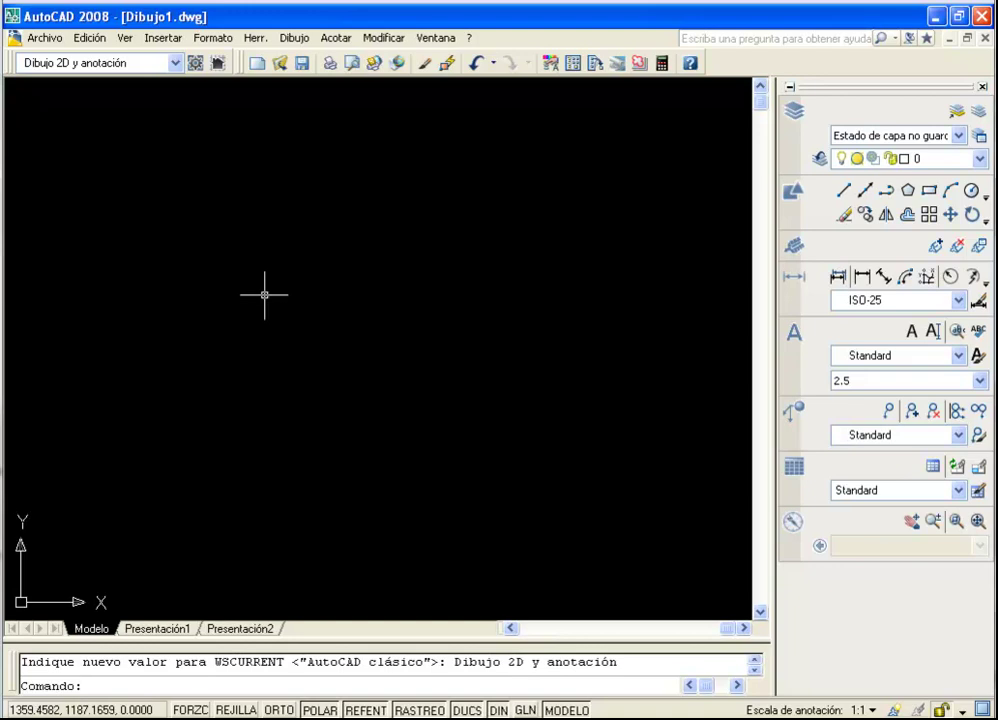
left_click(300, 42)
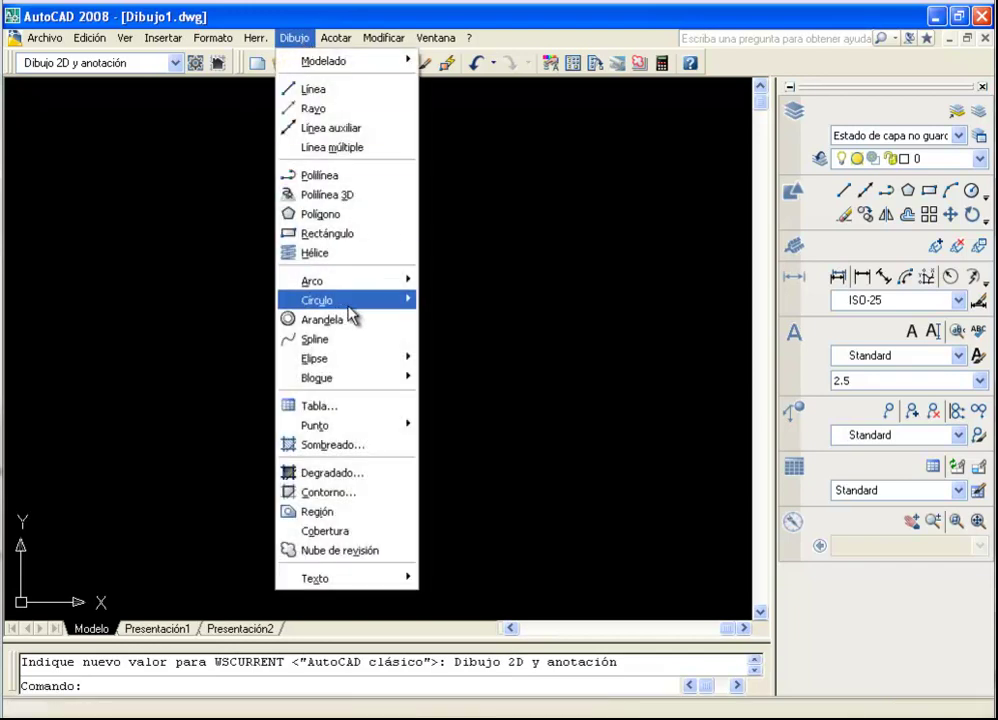
mouse_move(320, 281)
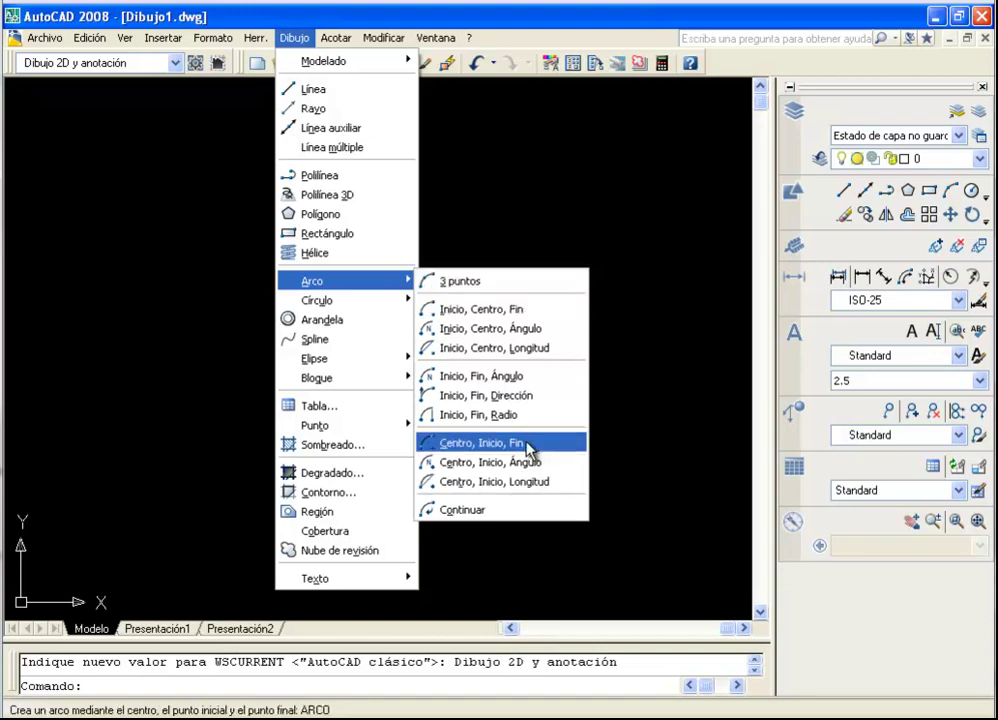
key("Escape")
key("Escape")
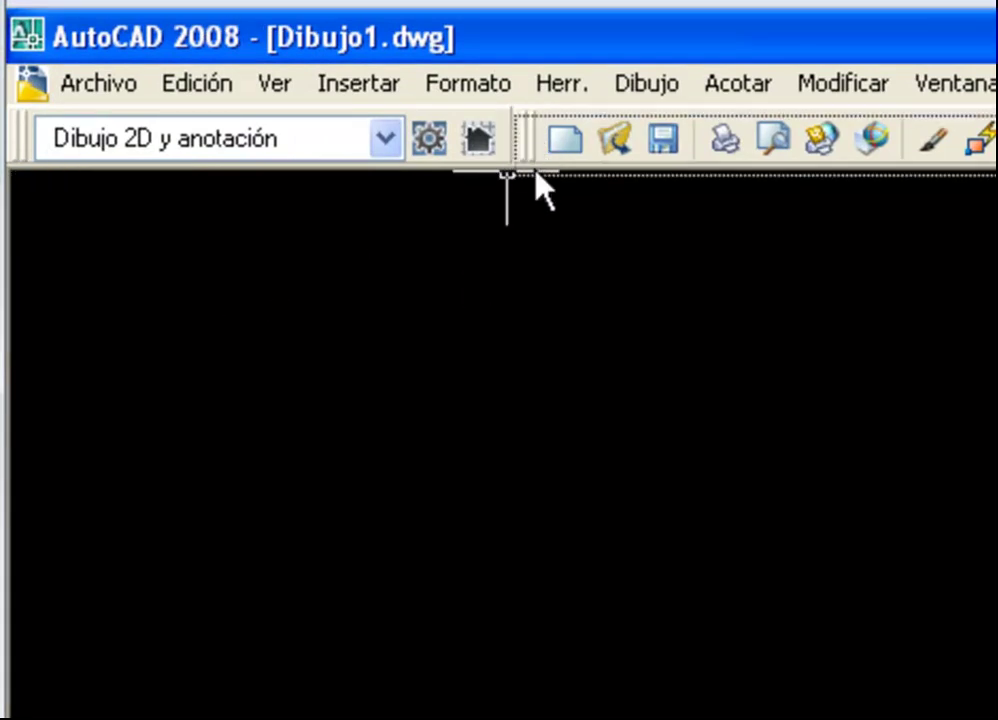
- Float the Anotación normalizada toolbar, then dock it back in the top row
left_click_drag(527, 415, 520, 390)
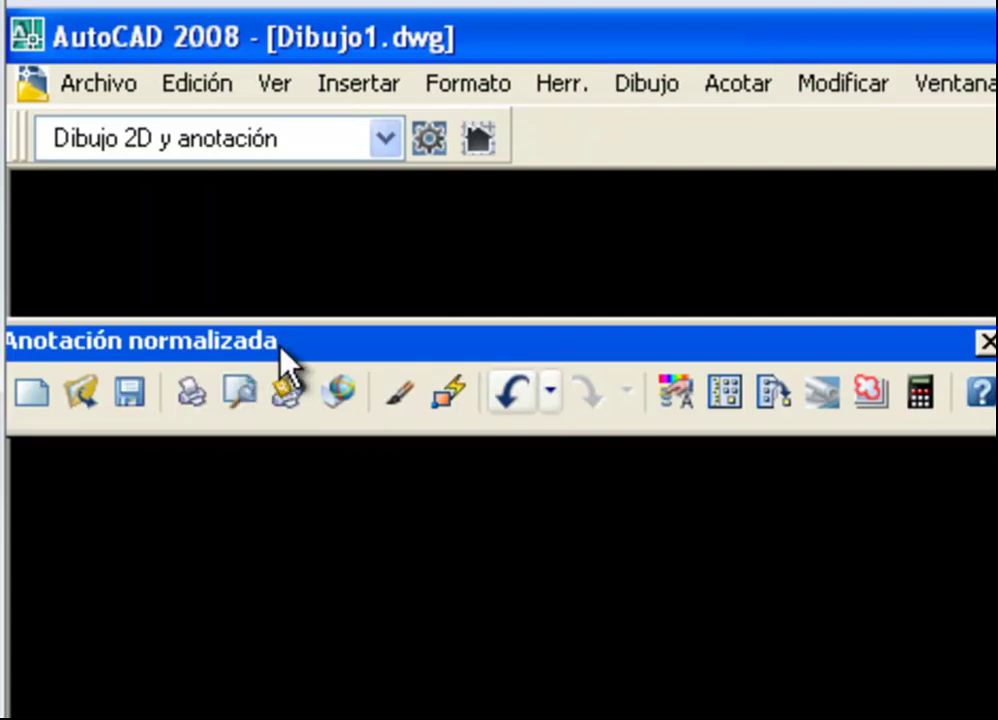
left_click_drag(333, 350, 680, 100)
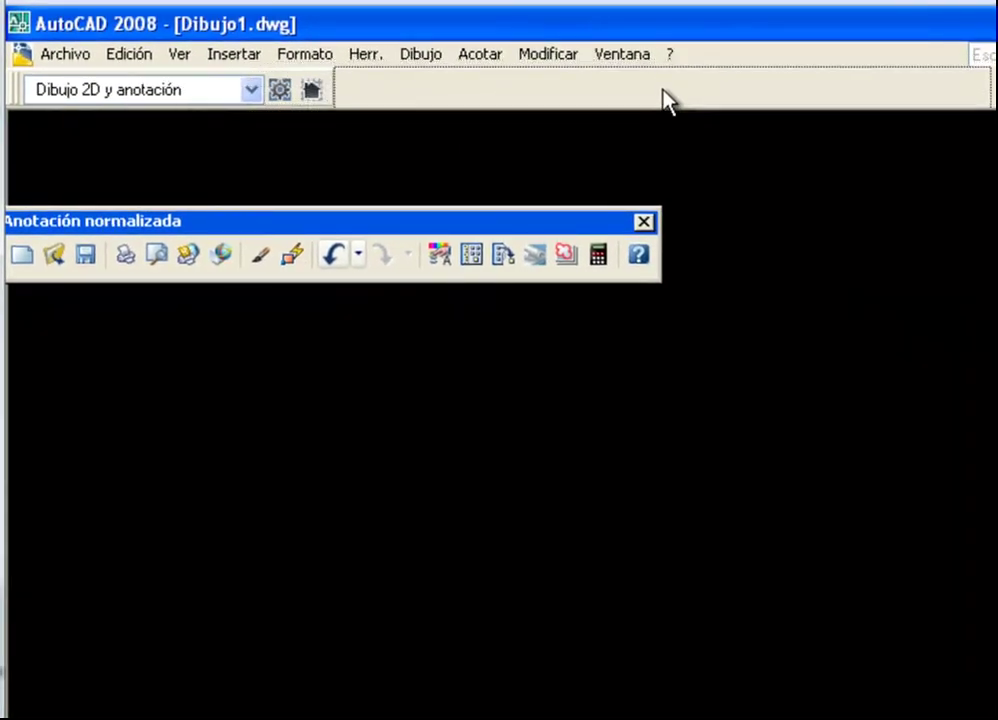
left_click_drag(680, 100, 664, 98)
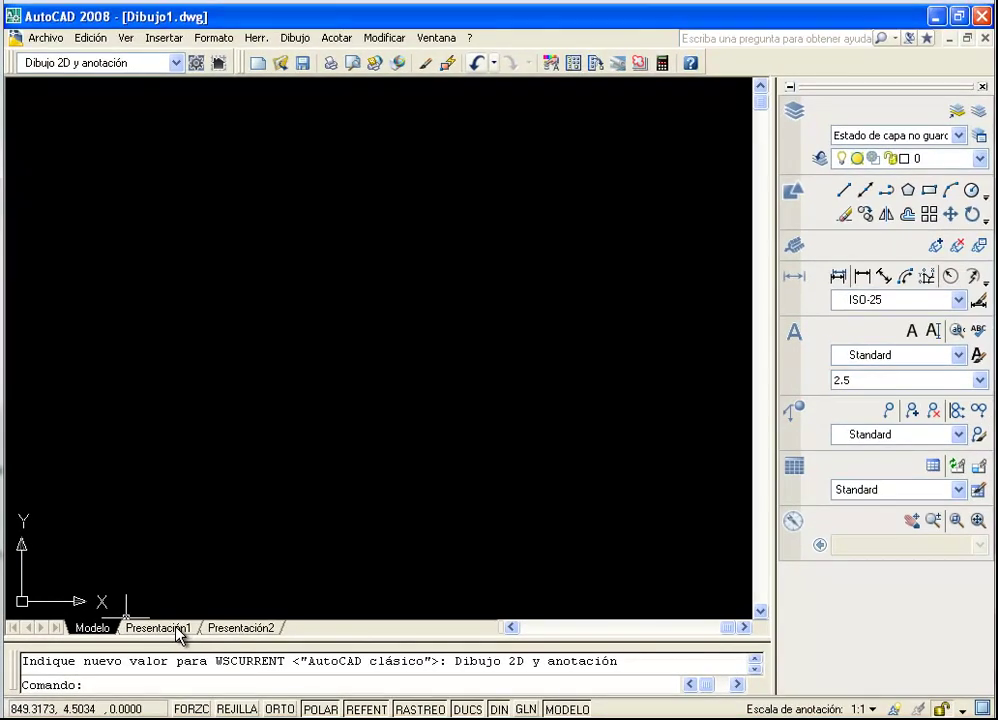
- Switch from model space to the first paper layout
left_click(178, 630)
- View the Presentación1 paper layout, then return to model space
left_click(245, 630)
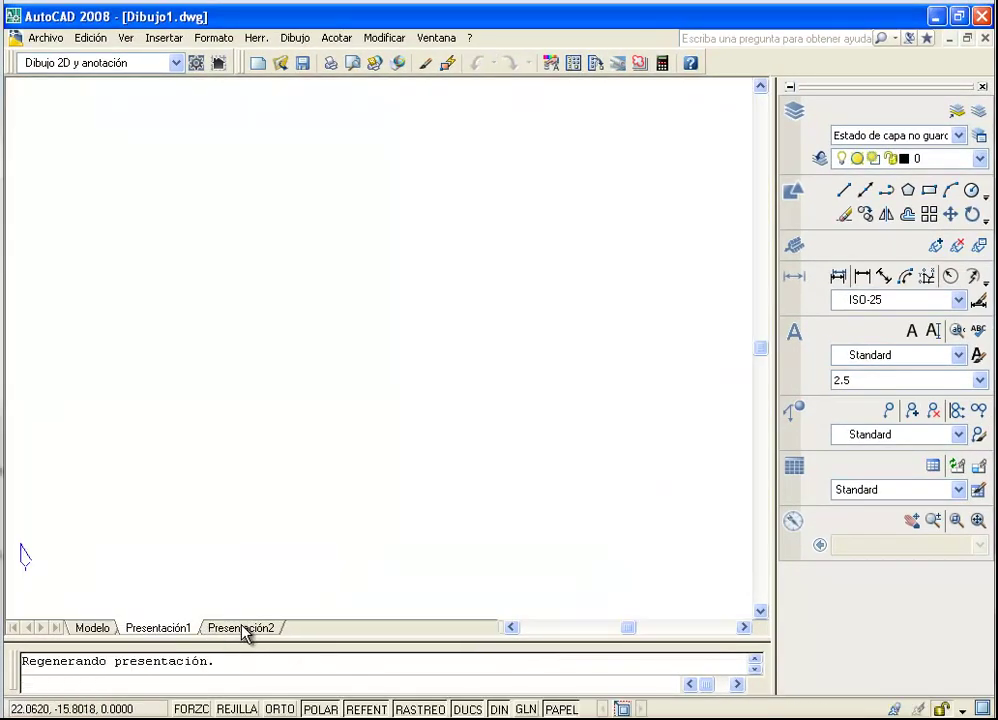
left_click(176, 630)
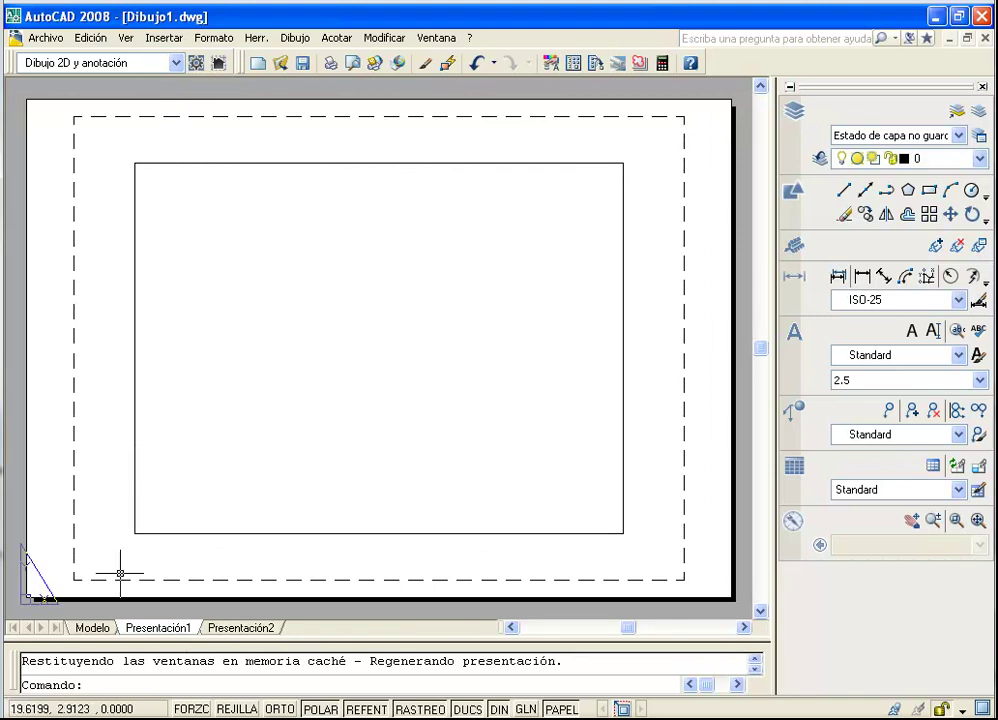
left_click(94, 629)
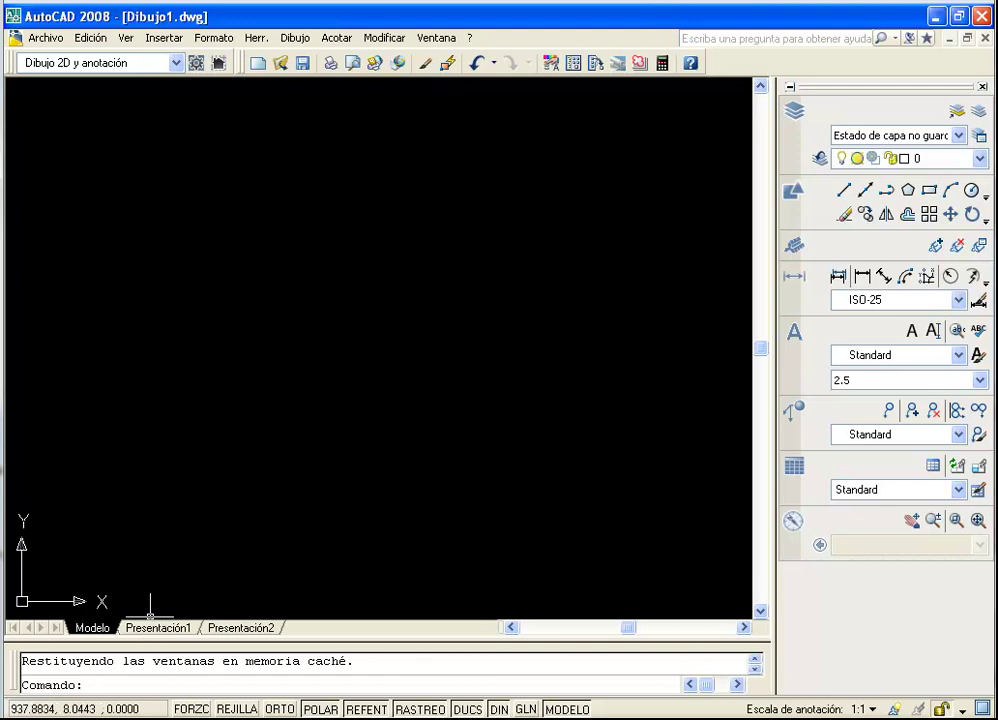
- Draw two connected LINEA segments forming an inverted-V peak
type("l")
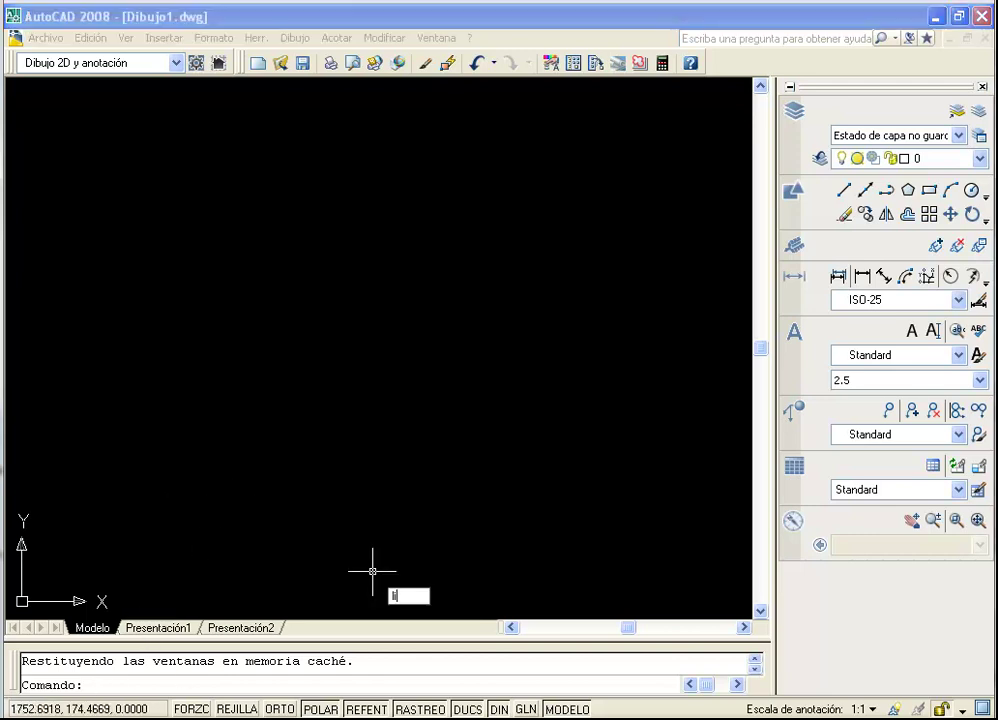
type("i")
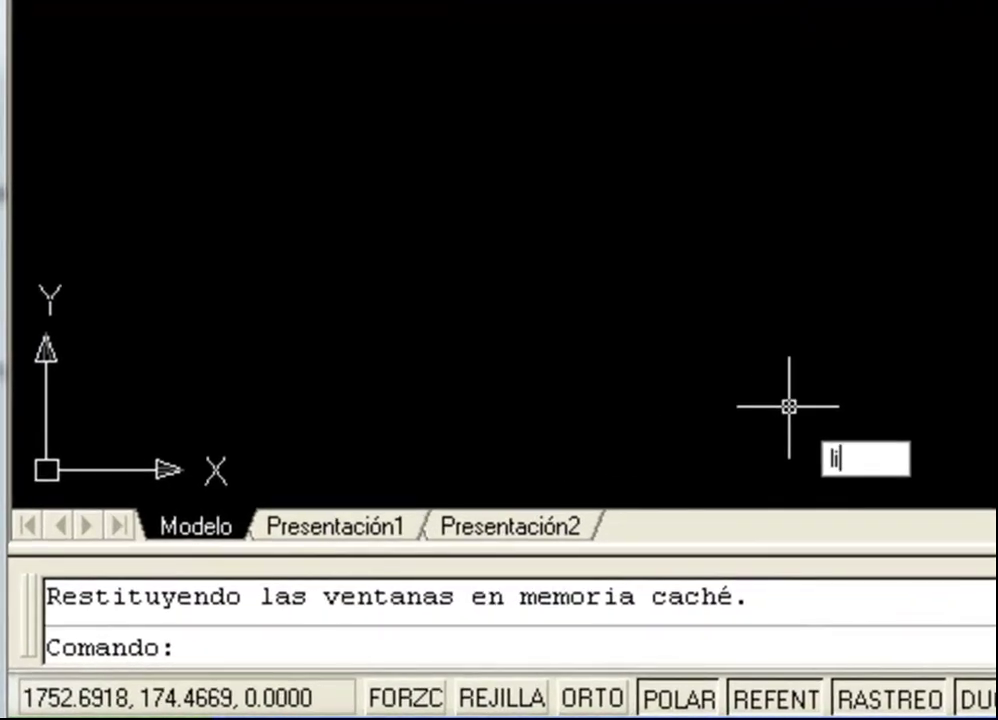
type("nea")
key("Return")
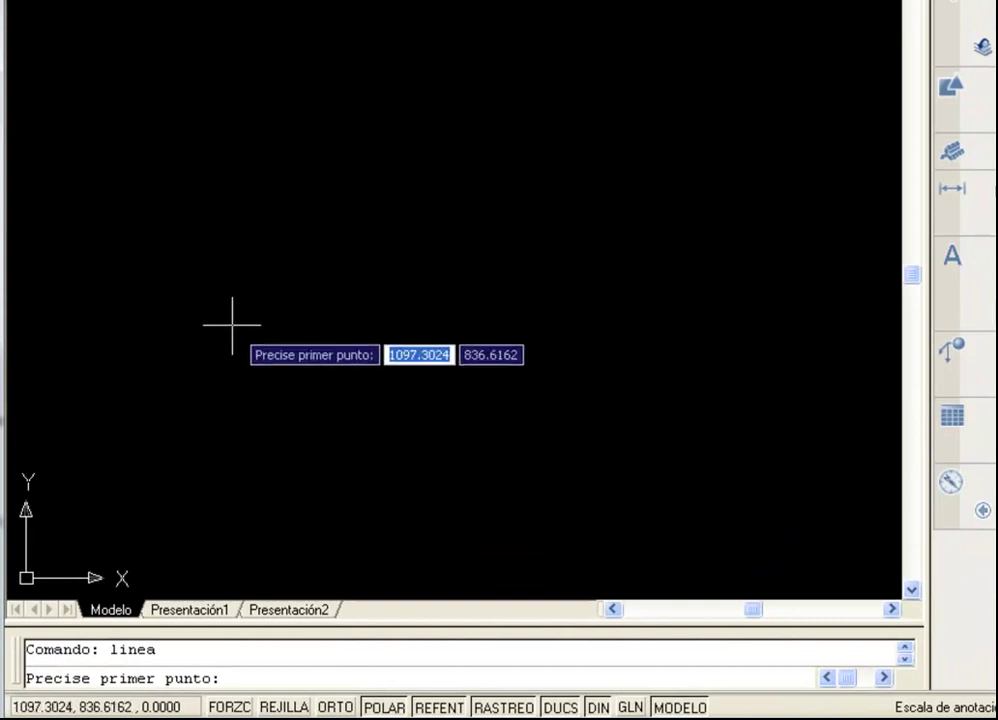
left_click(232, 324)
left_click(505, 128)
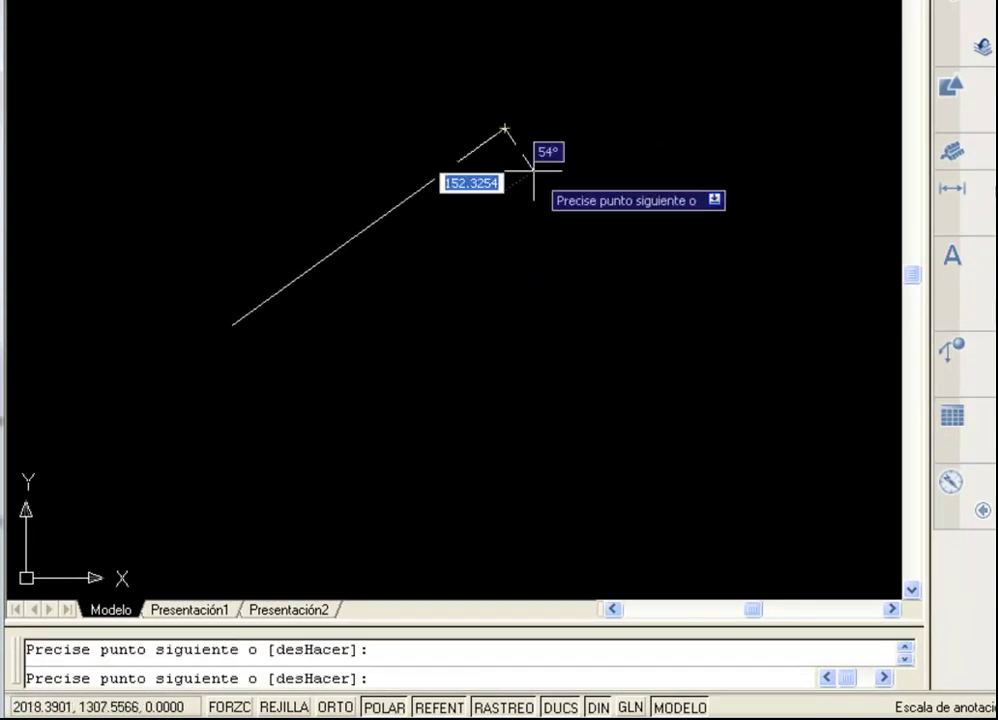
left_click(628, 286)
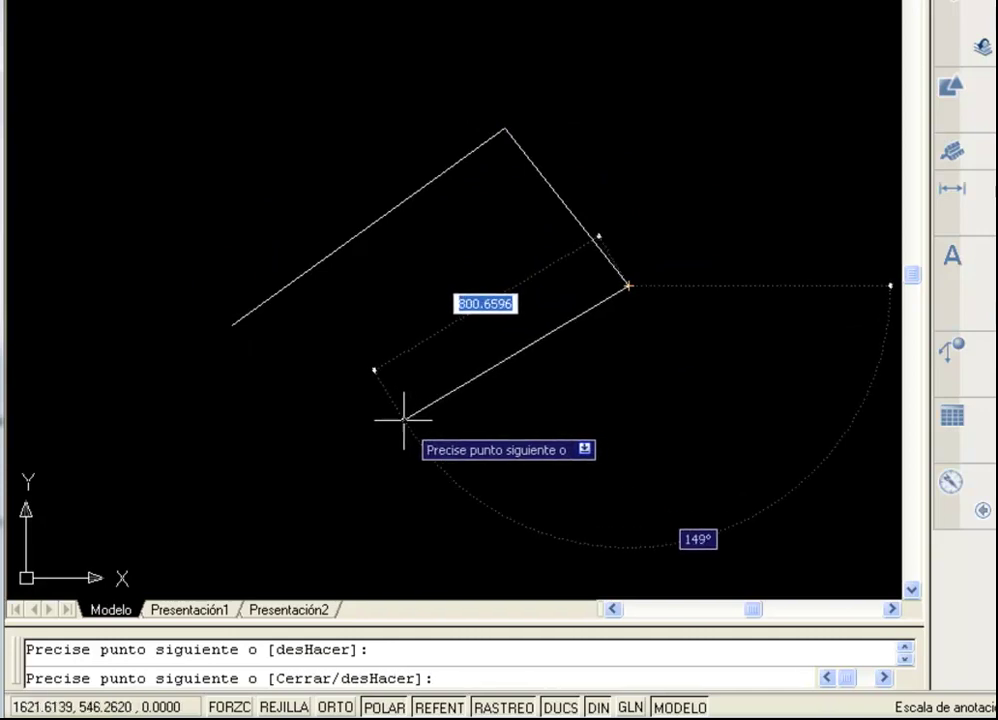
key("Return")
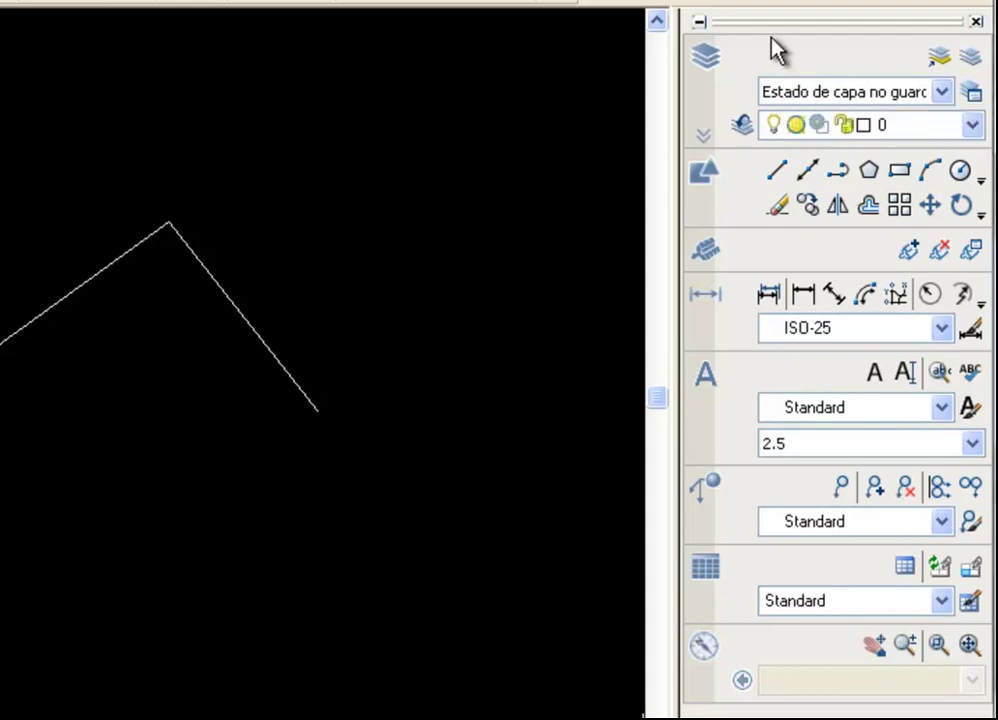
mouse_move(236, 205)
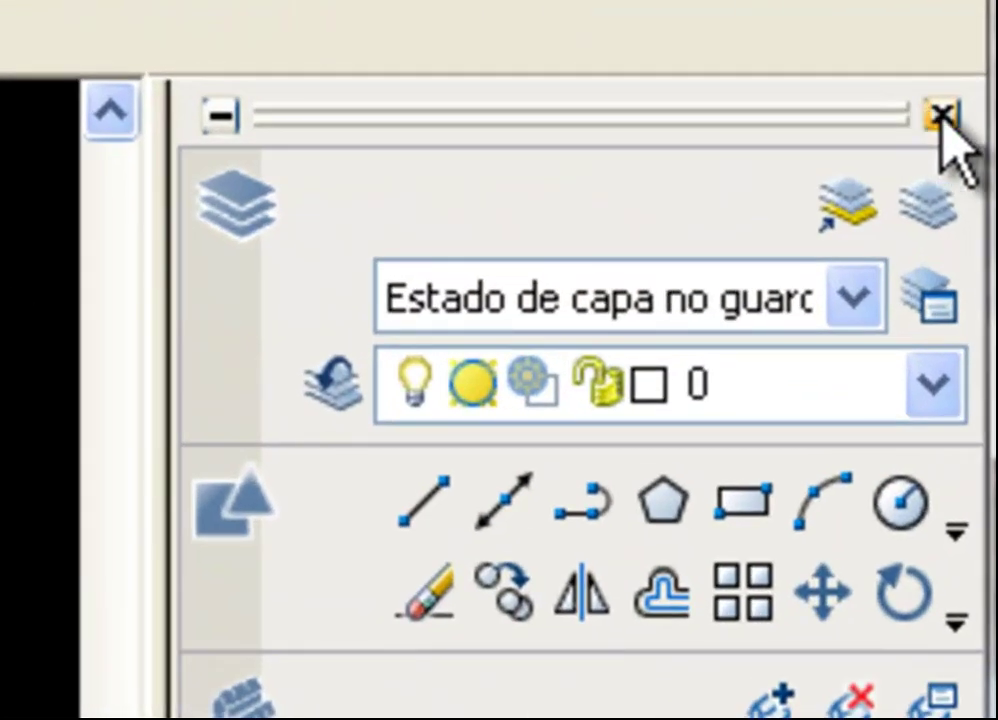
- Close the Dashboard palette, then reopen it with CENTROCONTROL
left_click(939, 115)
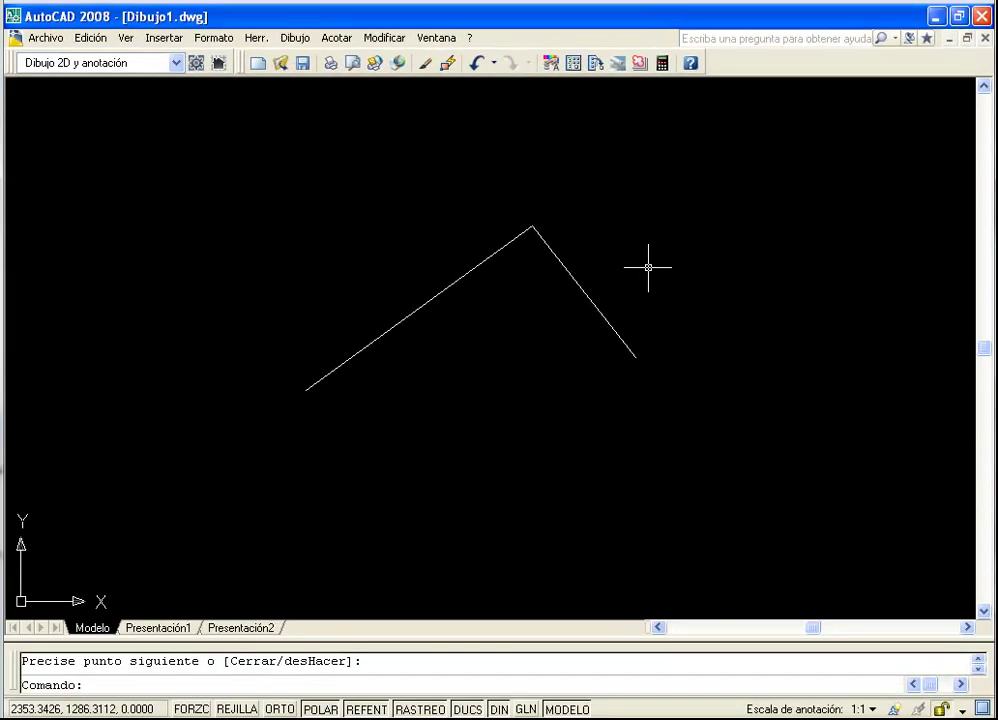
type("c")
type("e")
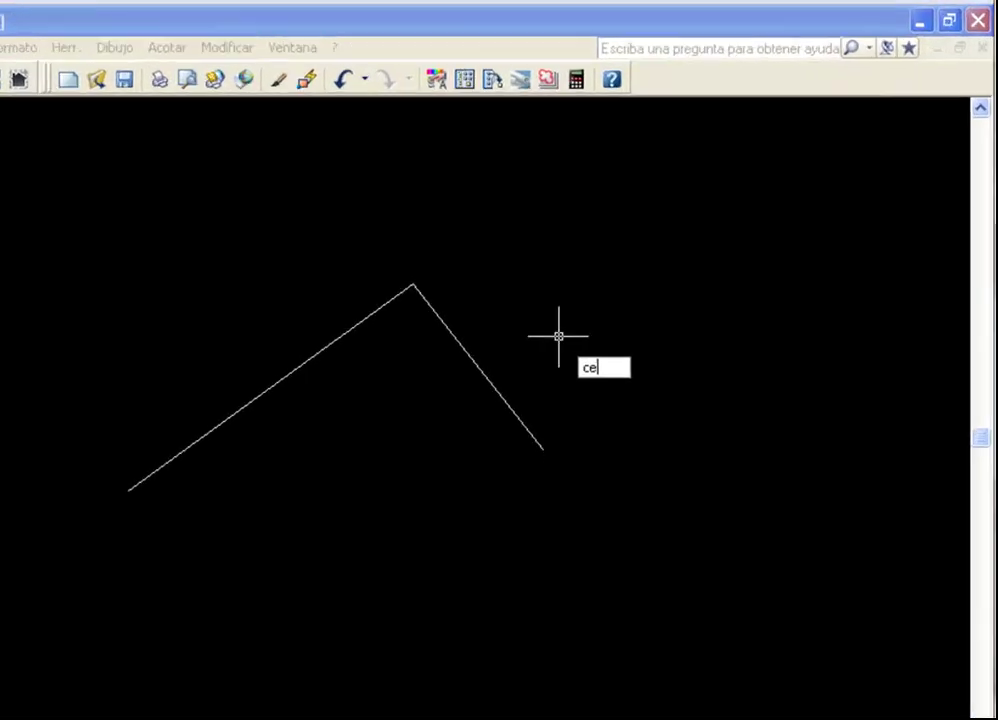
type("ntro")
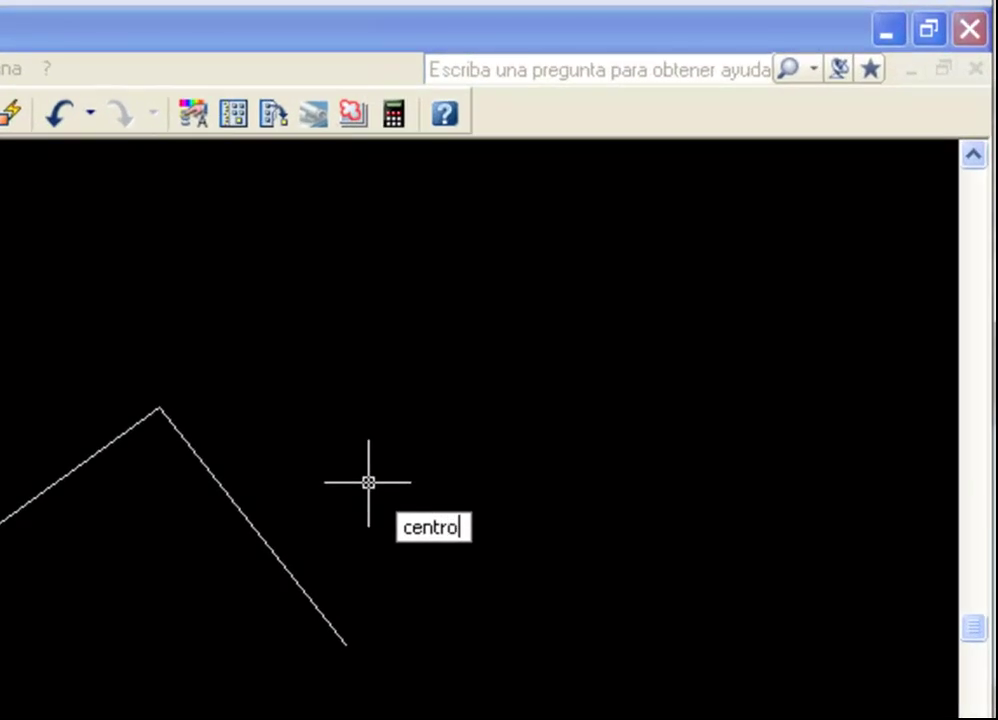
type("control")
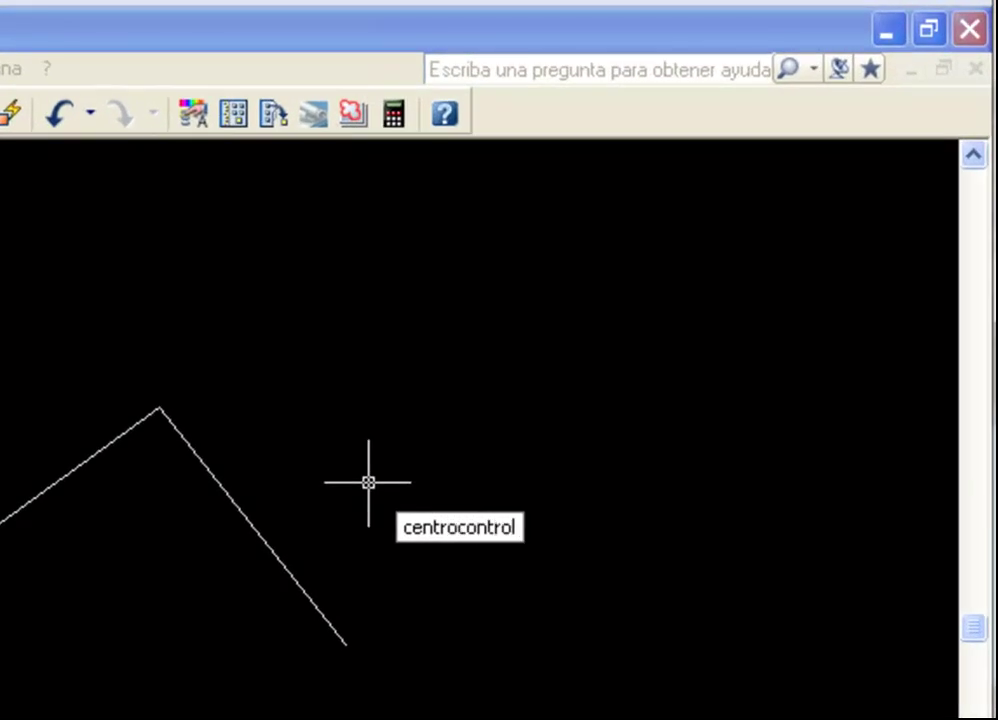
key("Return")
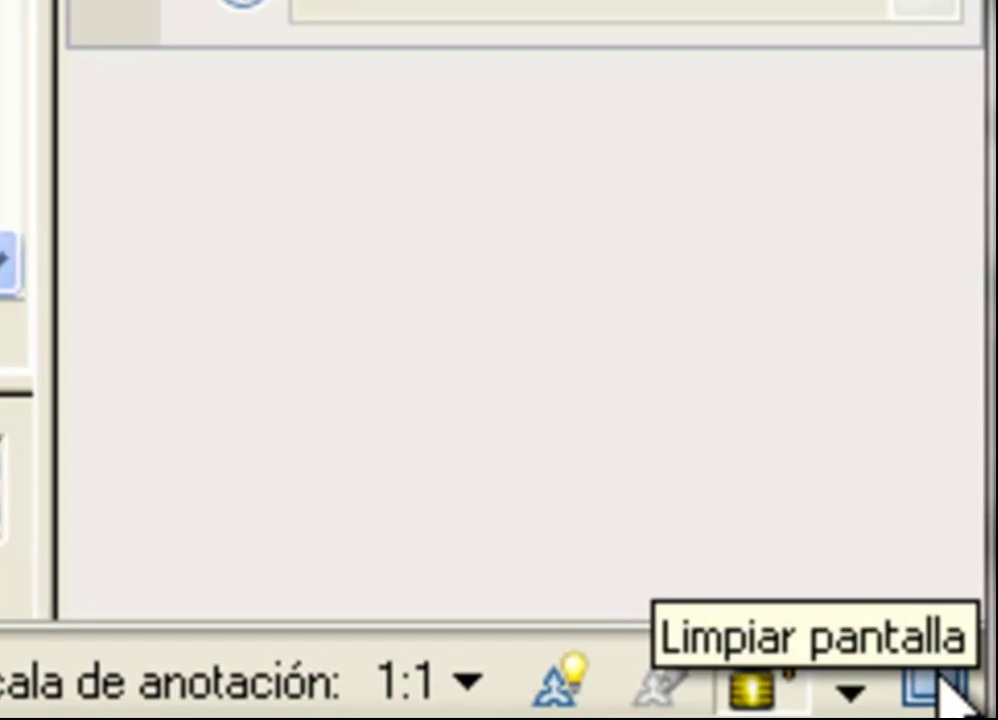
- Turn on Clean Screen and hide the command line with Ctrl+9, confirming Sí
left_click(938, 685)
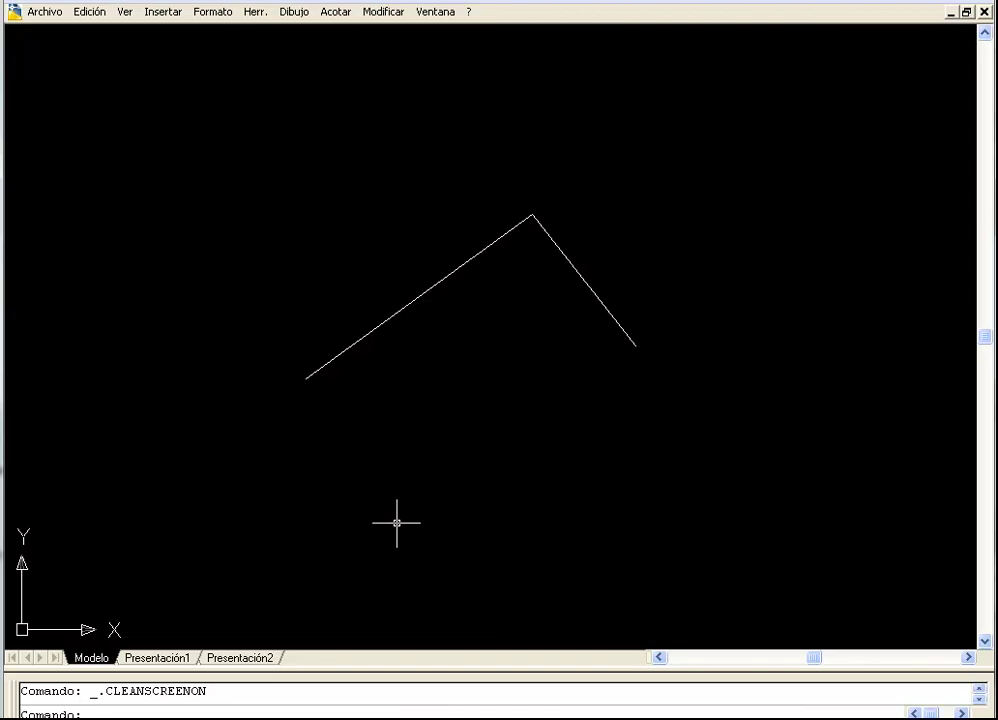
key("ctrl+9")
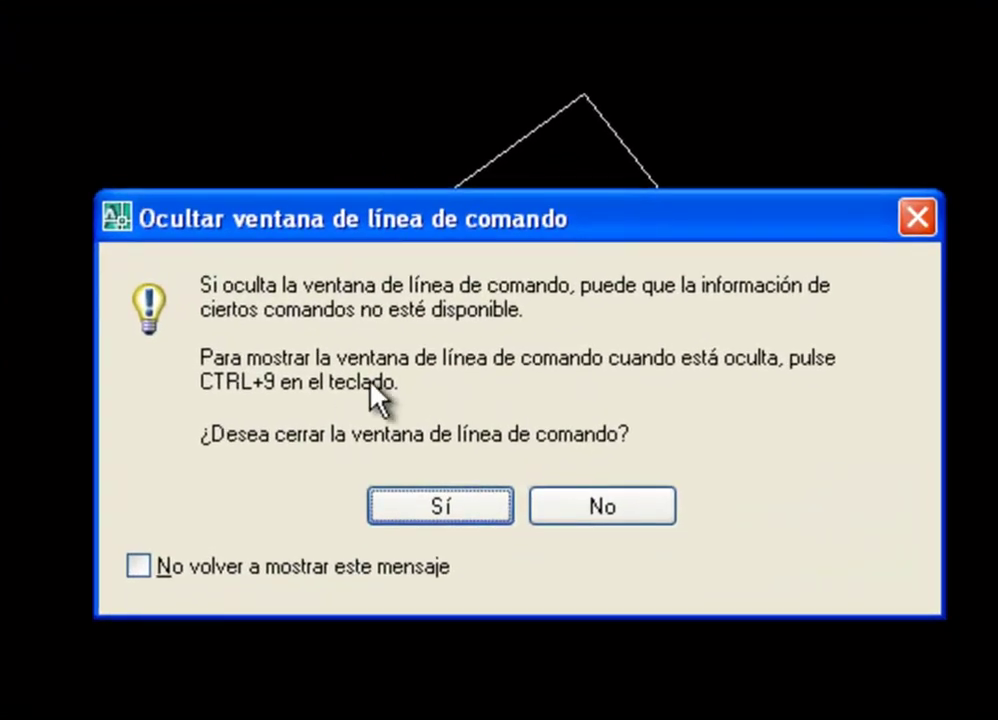
left_click(438, 503)
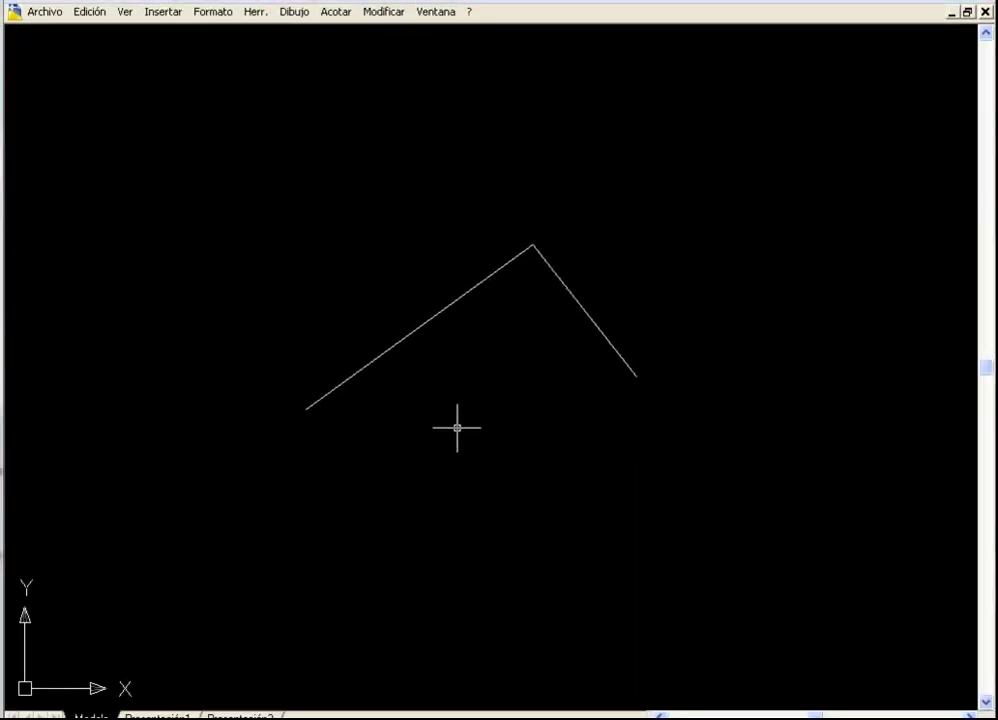
- Restore the command line, the Dashboard via CENTROCONTROL, and the toolbars with Ctrl+0
key("ctrl+9")
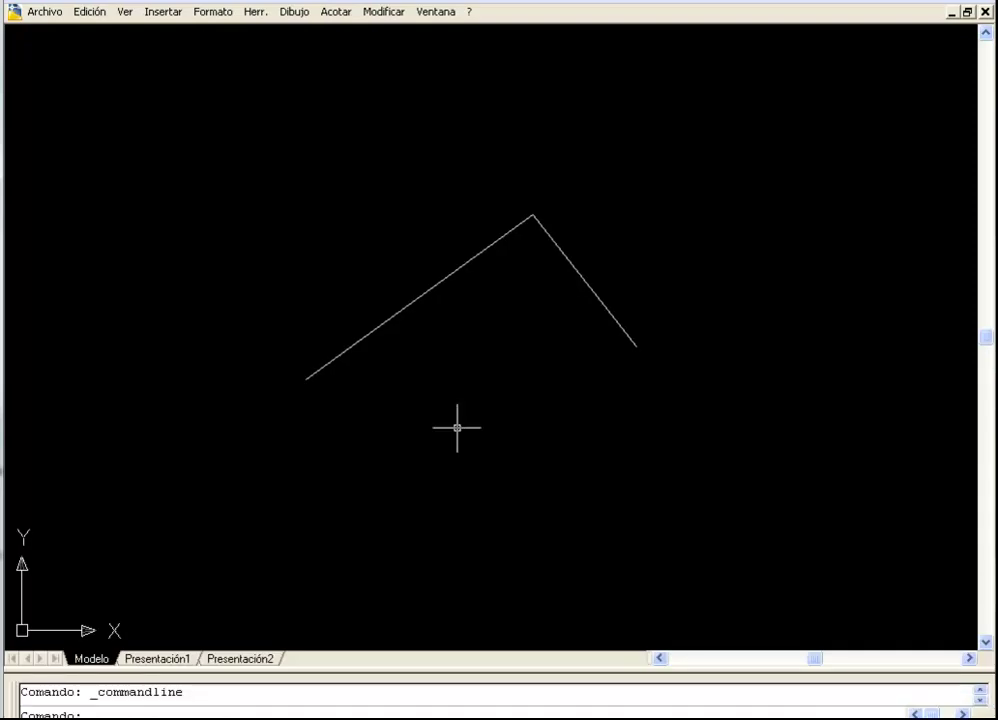
type("cent")
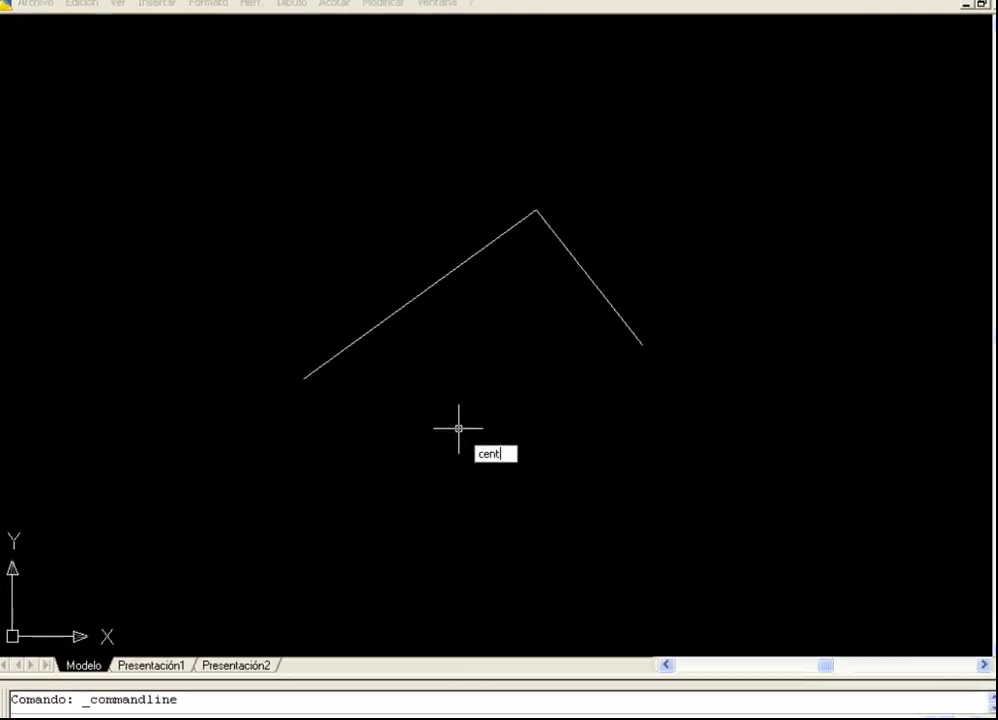
type("rocontrol")
key("Return")
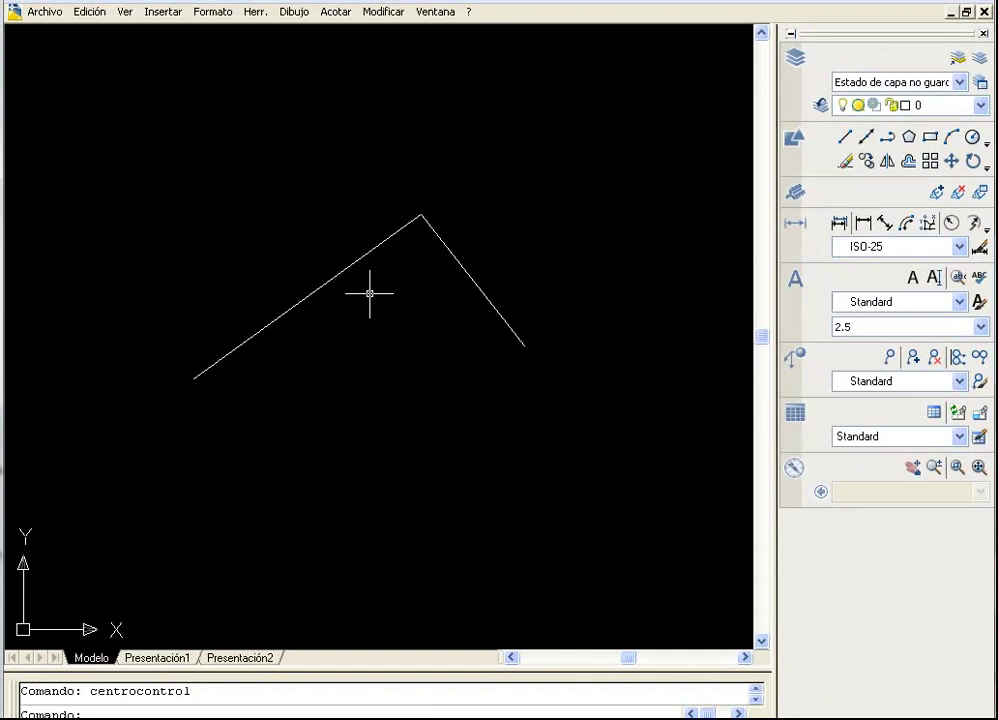
key("ctrl+0")
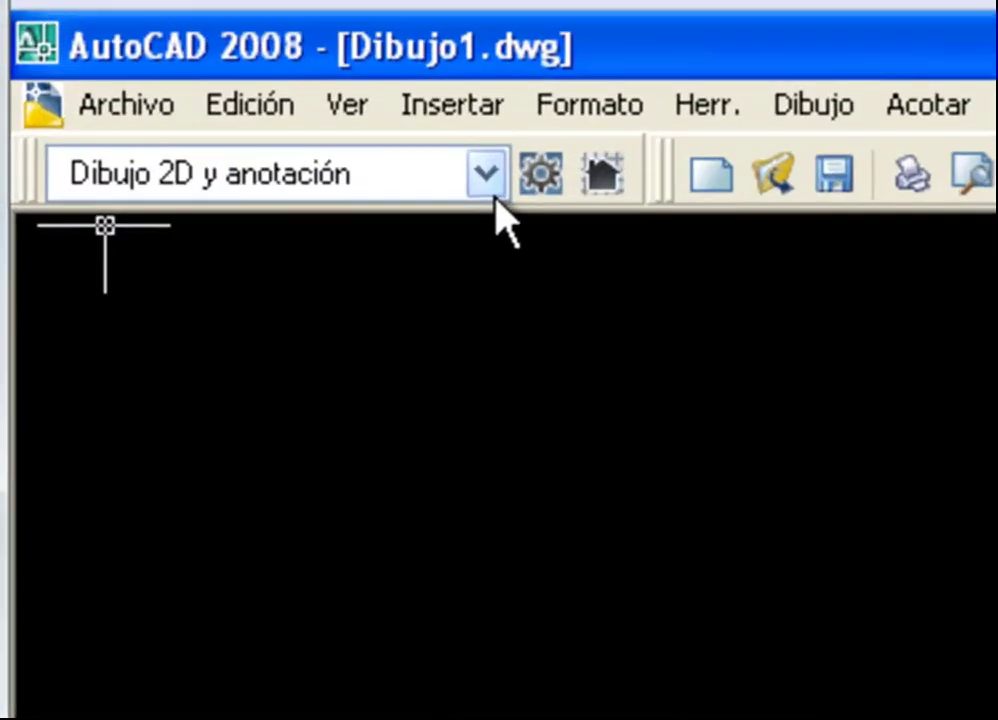
left_click(176, 66)
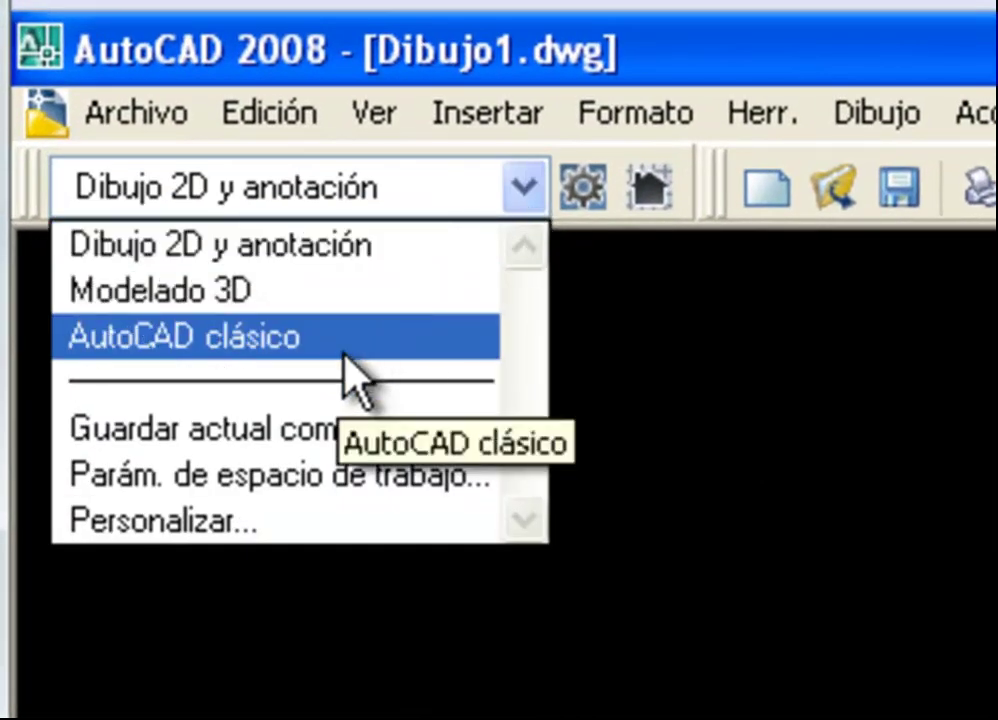
- Choose AutoCAD clásico to get the classic toolbars and tool palettes
left_click(342, 343)
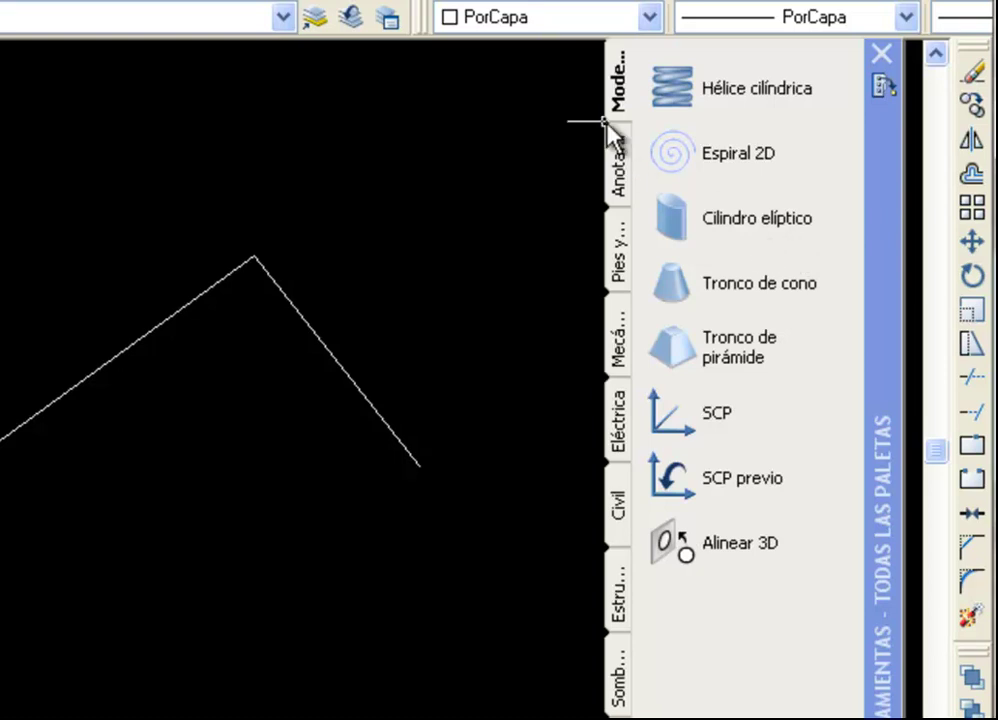
- Browse the Anotación, Pies, Mecánica, Eléctrica and Modelado palettes, then close the tool palettes window
left_click(617, 168)
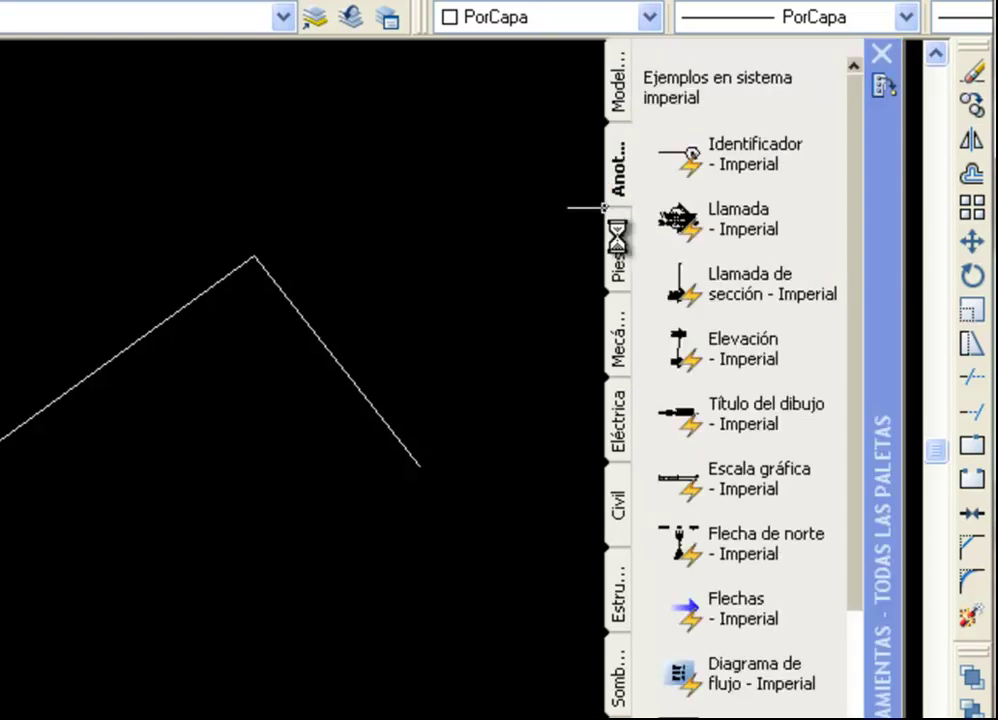
left_click(617, 232)
left_click(617, 343)
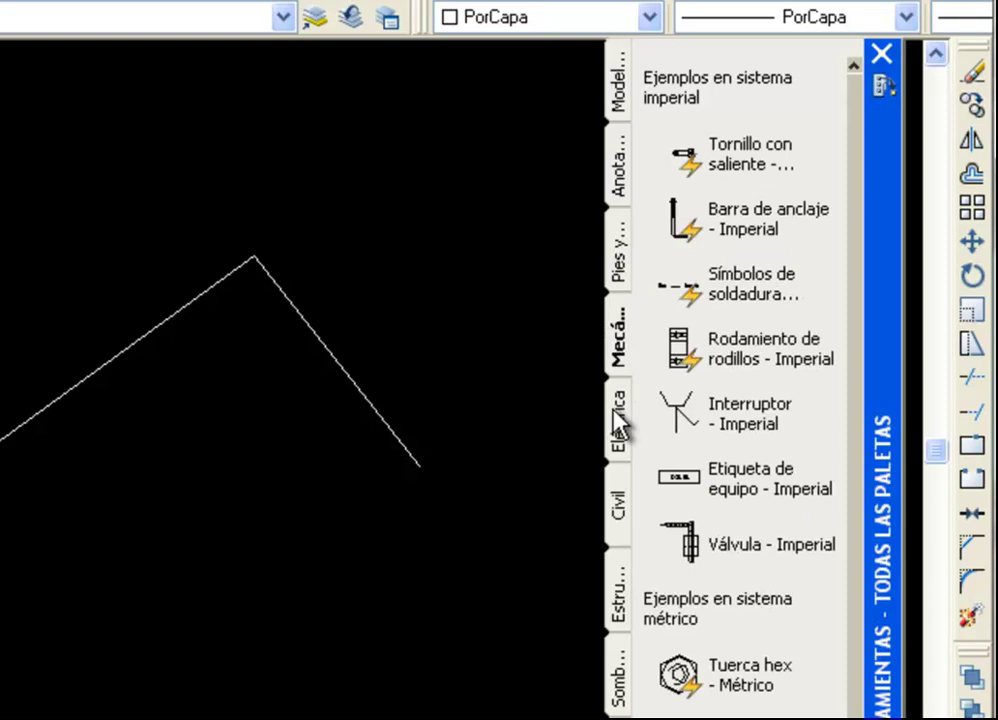
left_click(617, 420)
left_click(616, 98)
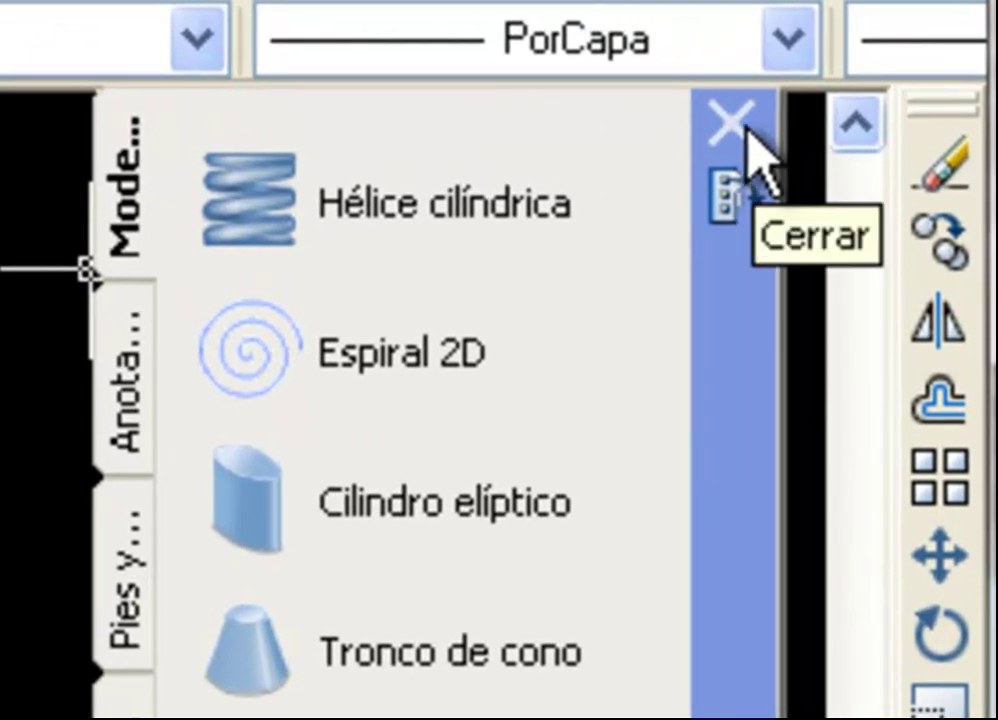
left_click(746, 134)
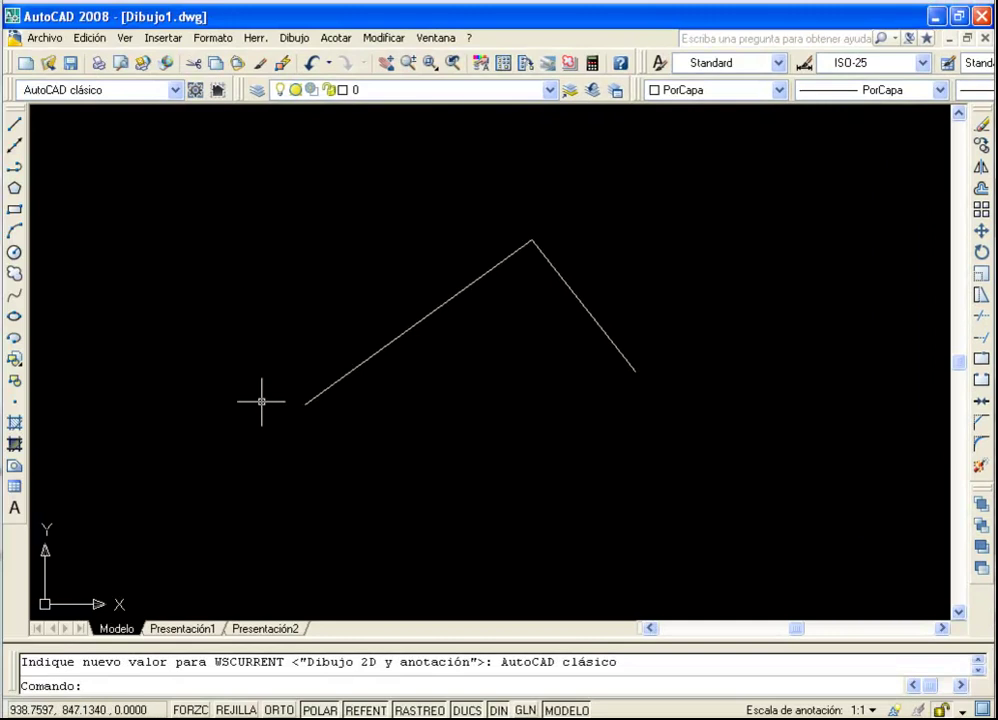
type("pa")
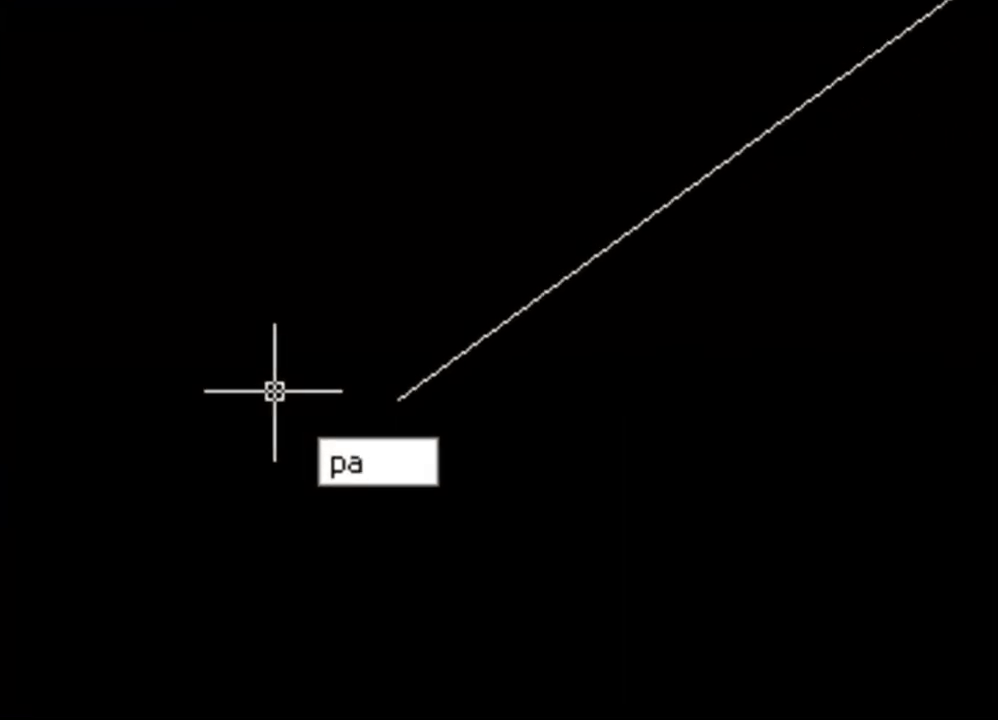
type("letash")
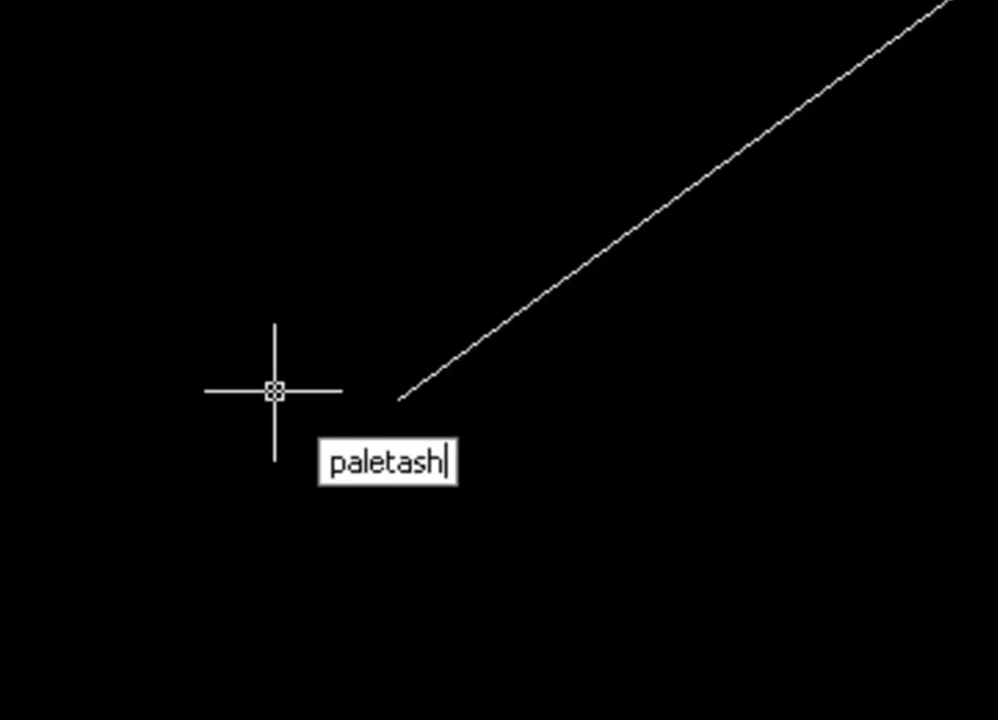
type("err")
key("Return")
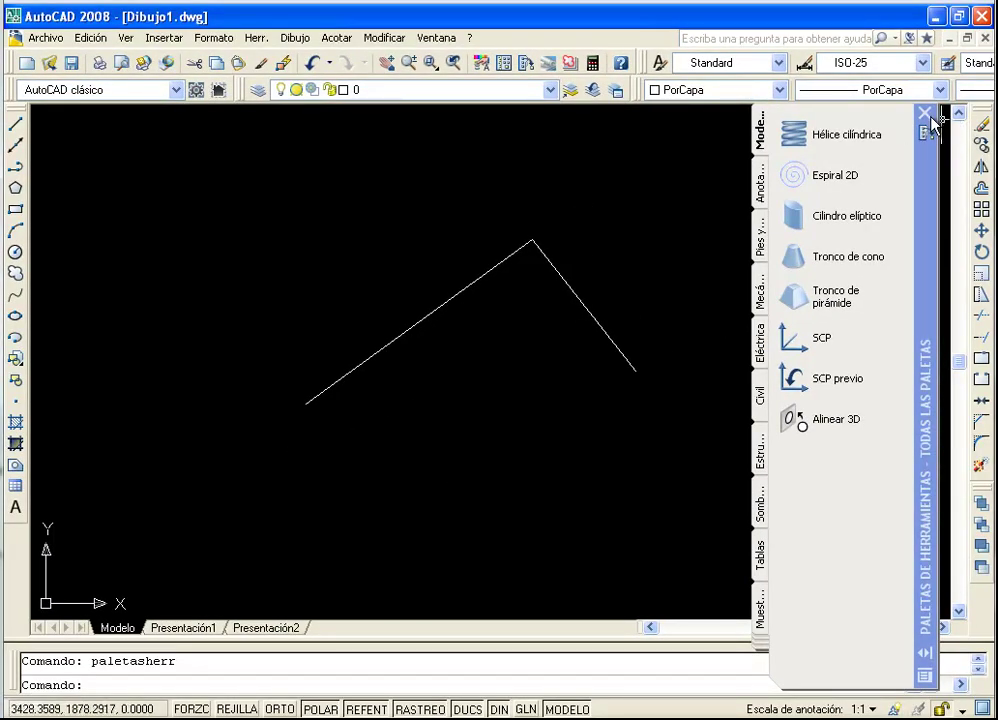
left_click(924, 112)
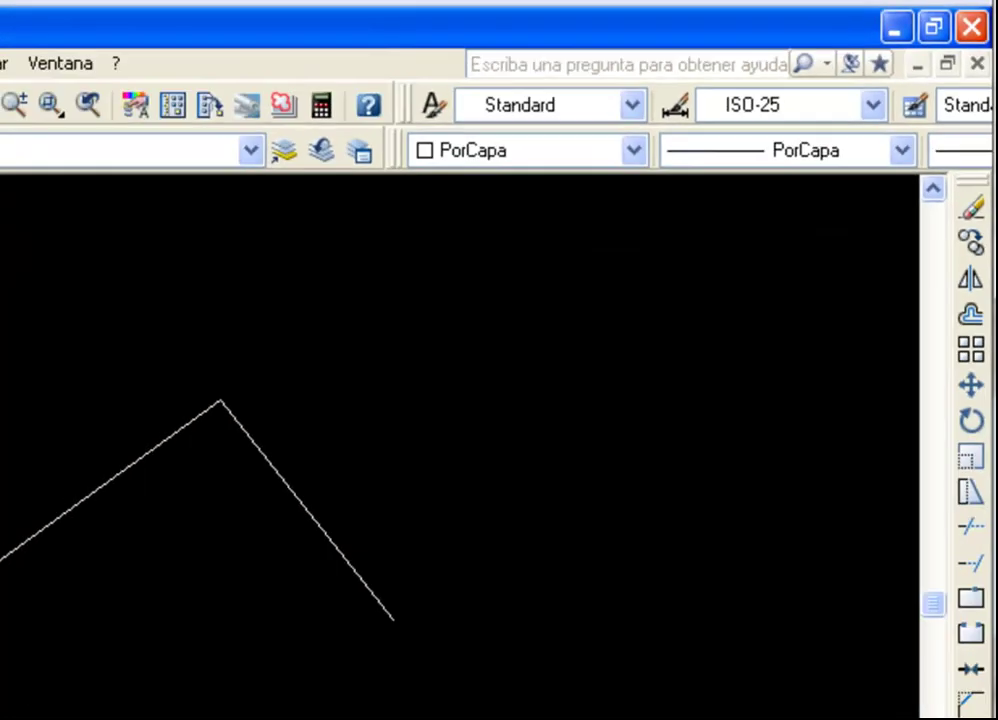
- Switch to the Dibujo 2D y anotación workspace and search help for 'circulo'
left_click(110, 89)
left_click(105, 110)
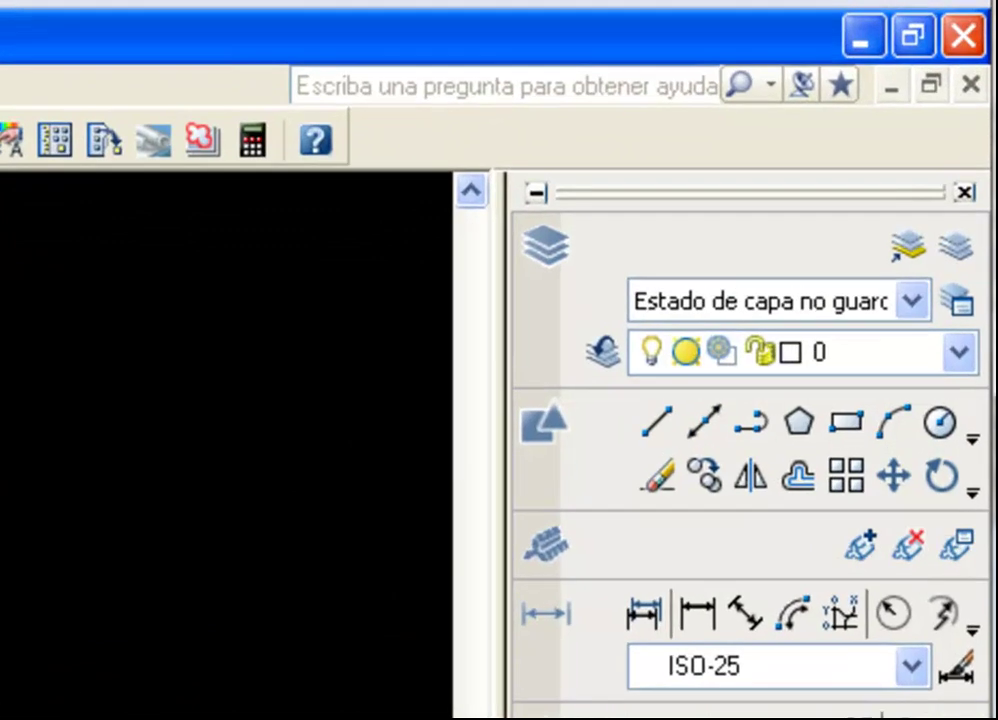
left_click(512, 94)
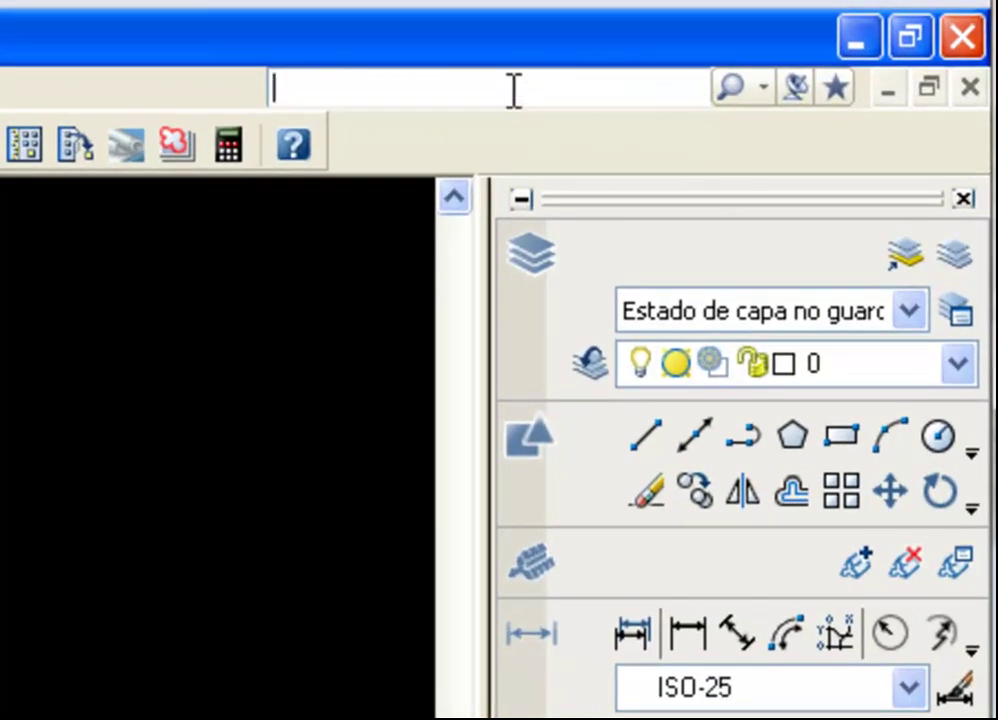
type("circulo")
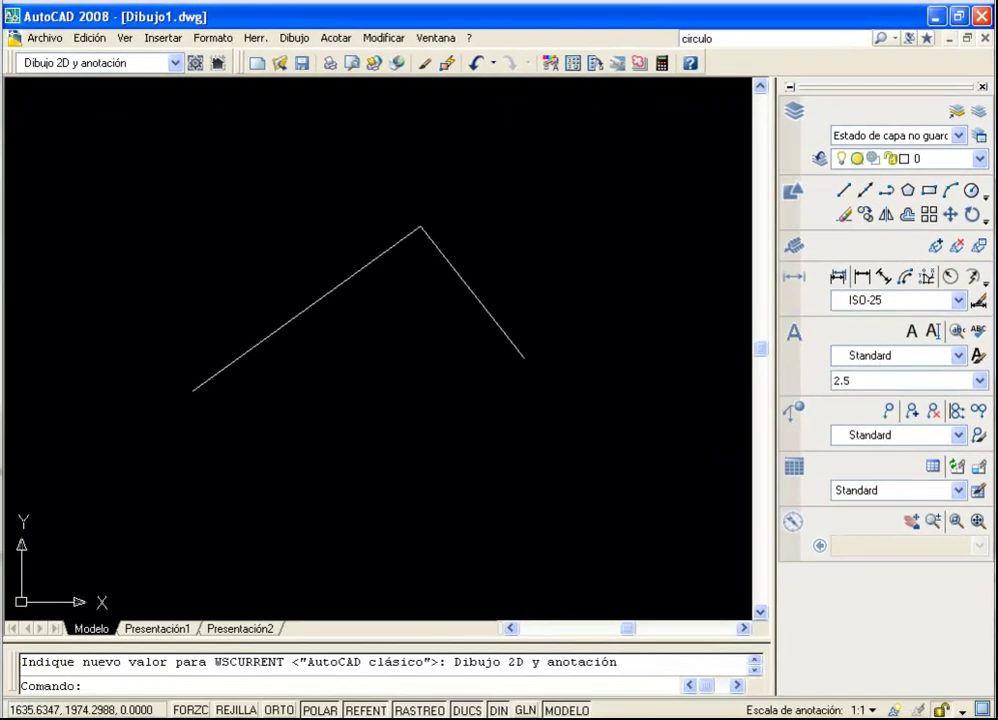
key("Return")
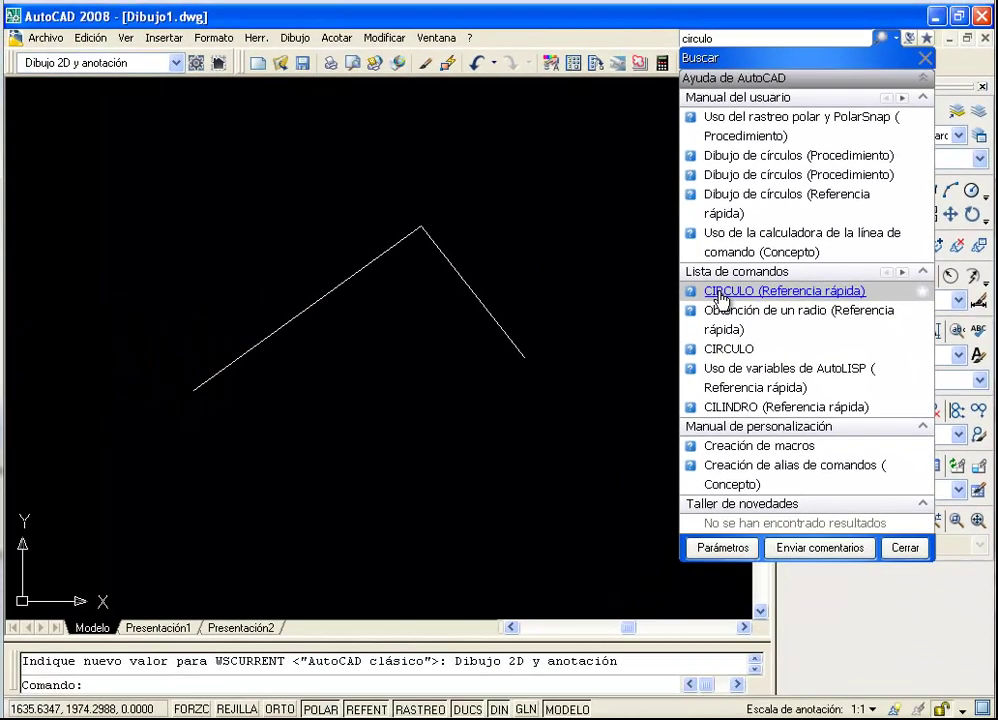
- View the CIRCULO quick reference, close help, and exit AutoCAD to the Dibujo1.dwg save prompt
left_click(652, 332)
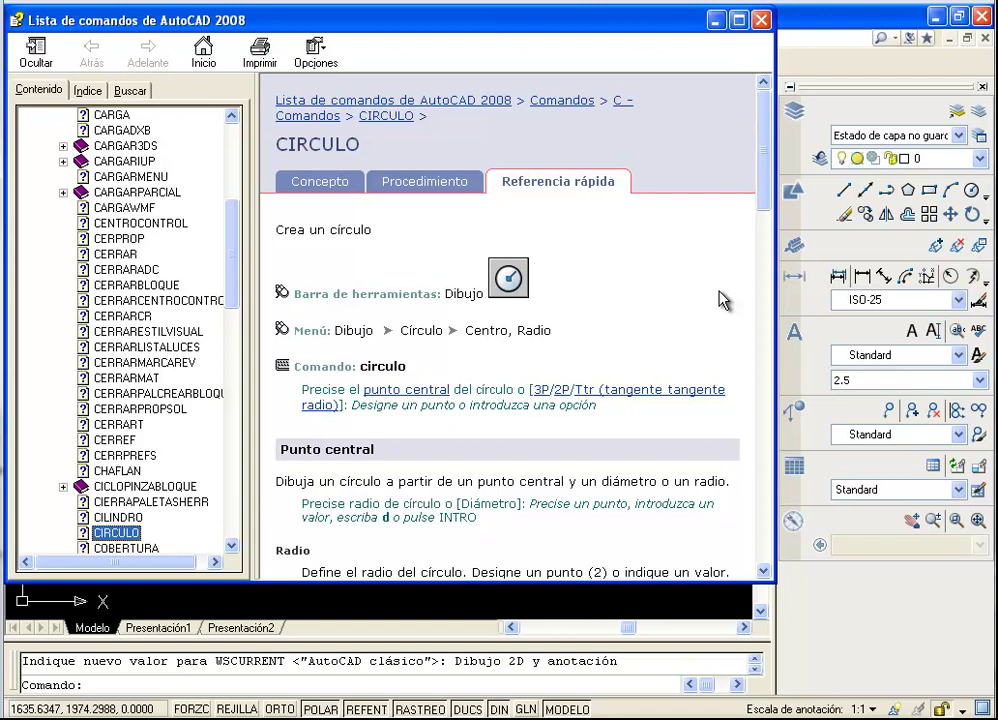
left_click(761, 20)
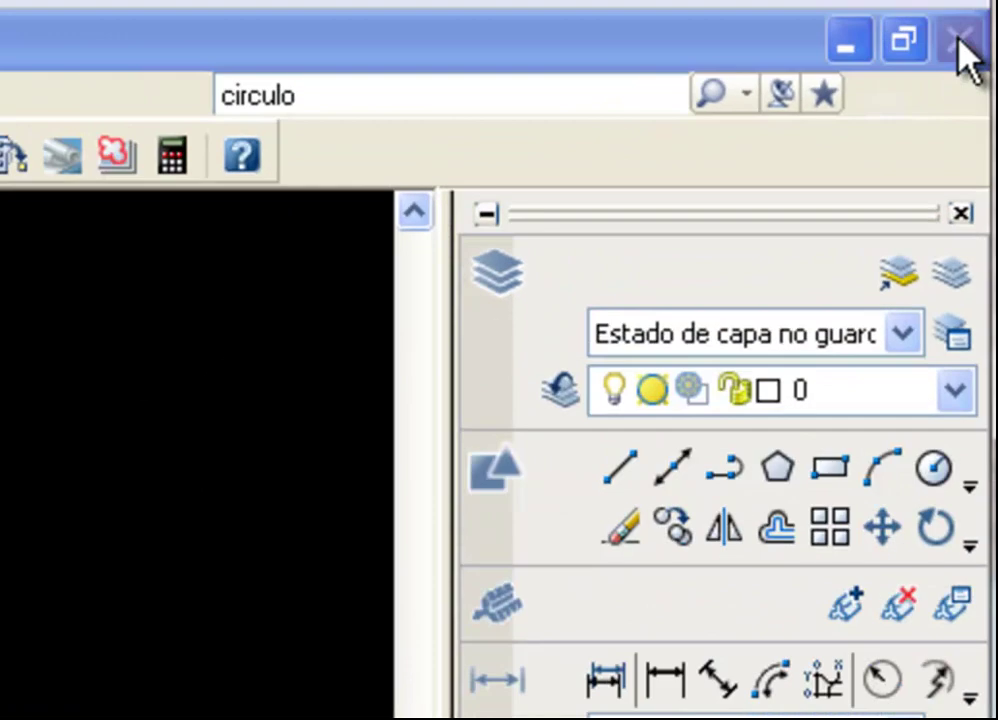
left_click(960, 42)
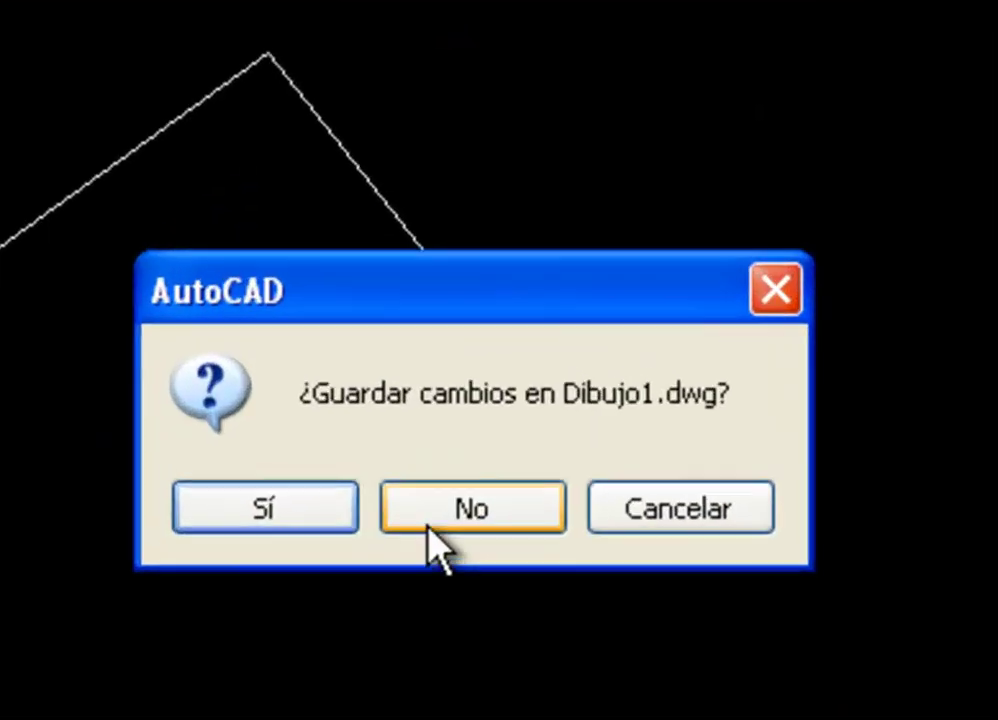